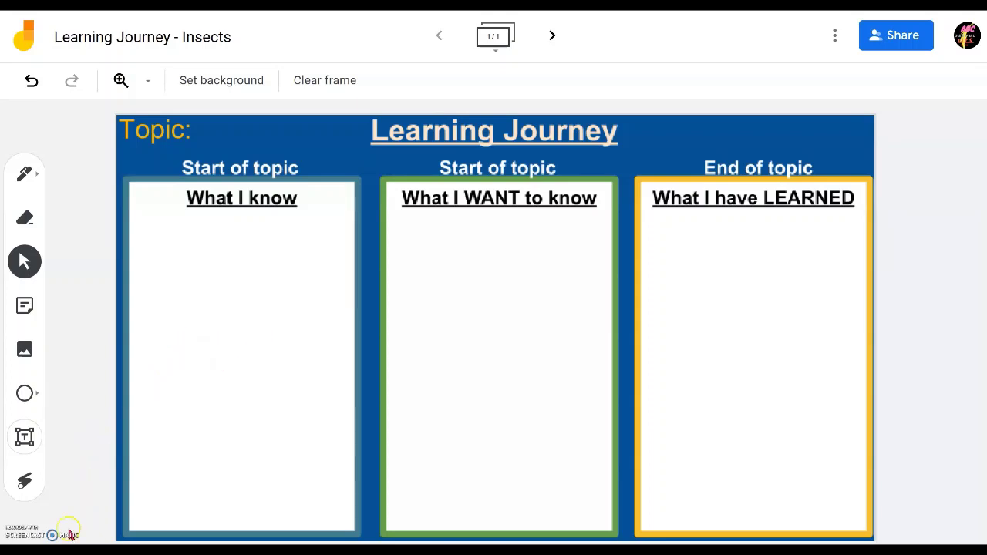
Restore the Lesson Topic, Prior Knowledge and Arouse Interest labels with undo and redo.
{"action": "key", "text": "ctrl+z"}
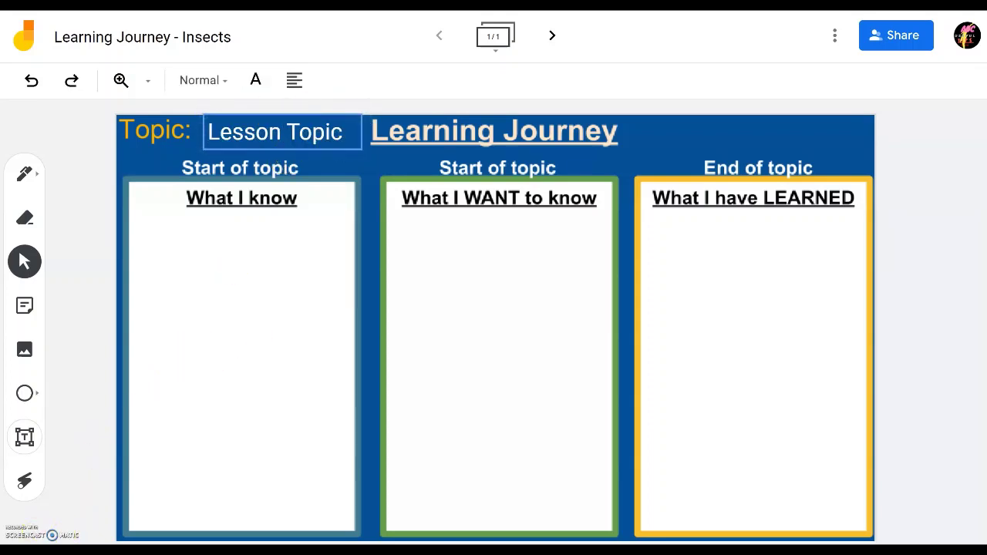
{"action": "key", "text": "ctrl+z"}
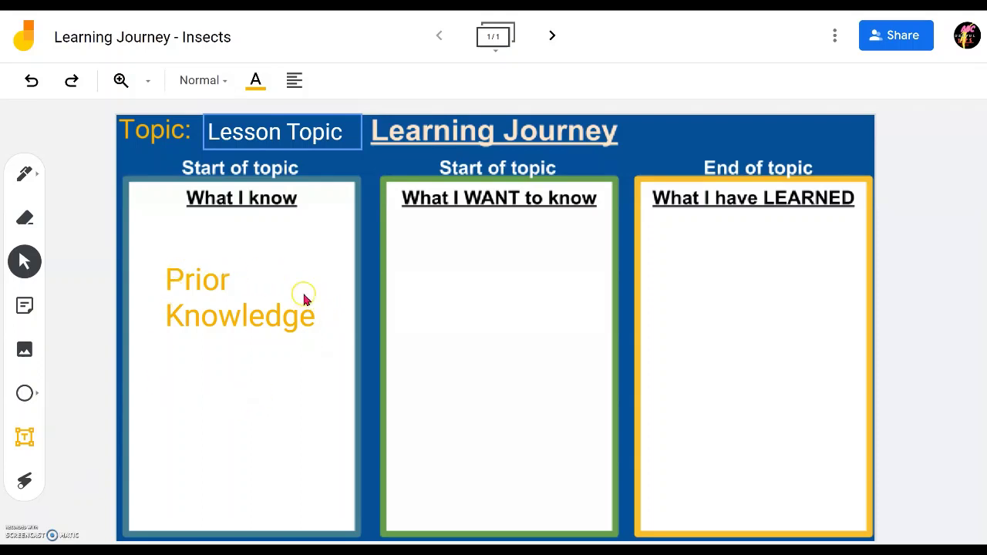
{"action": "key", "text": "ctrl+y"}
Select the Arouse Interest label, then paste back the Check for Learning label.
{"action": "left_click", "coordinate": [471, 316]}
{"action": "left_click", "coordinate": [459, 449]}
{"action": "left_click", "coordinate": [496, 337]}
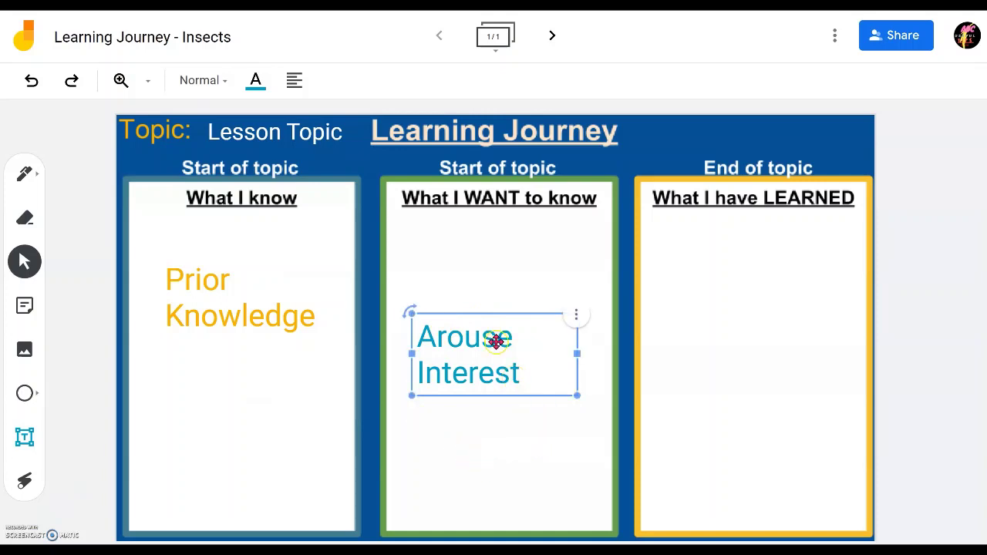
{"action": "left_click", "coordinate": [493, 234]}
{"action": "left_click", "coordinate": [491, 357]}
{"action": "left_click", "coordinate": [433, 458]}
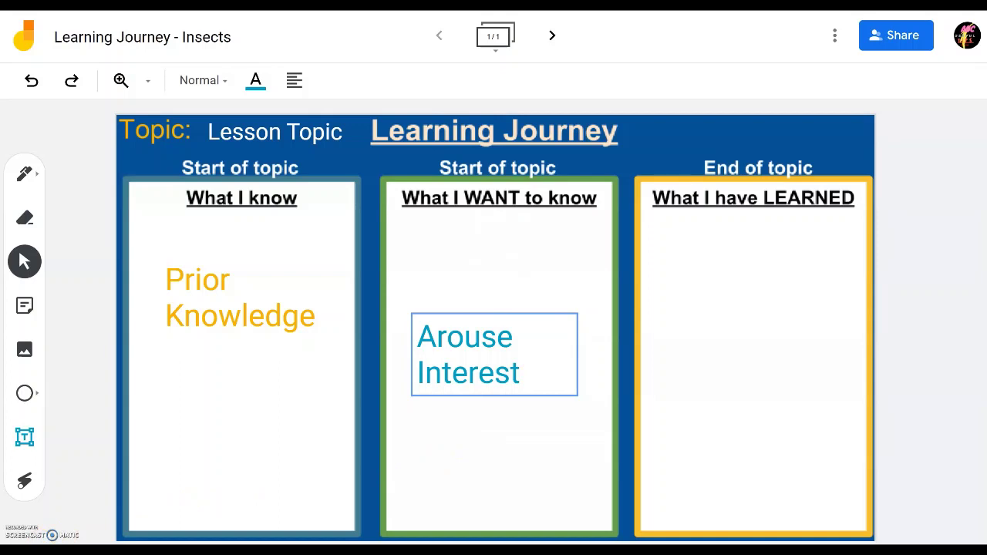
{"action": "left_click", "coordinate": [452, 471]}
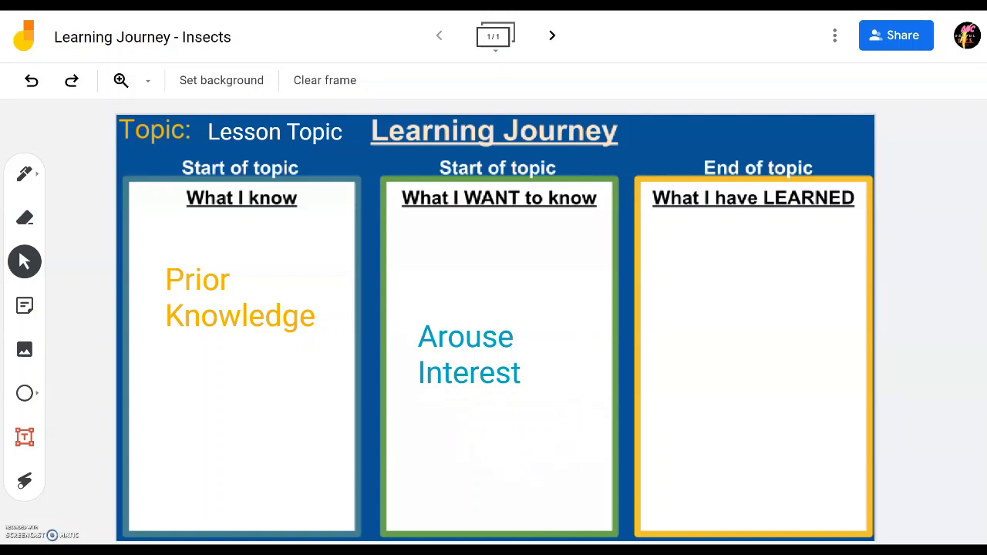
{"action": "key", "text": "ctrl+v"}
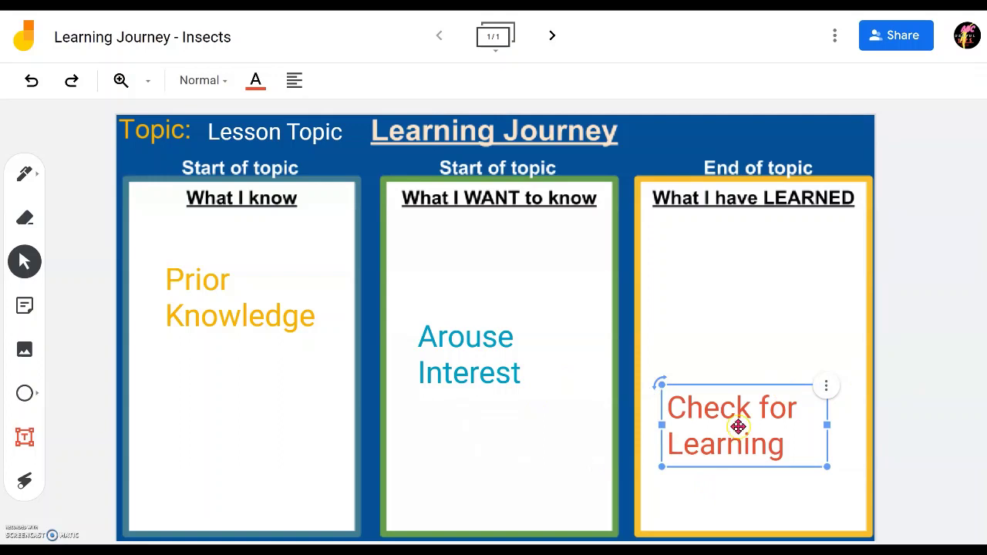
{"action": "left_click", "coordinate": [752, 501]}
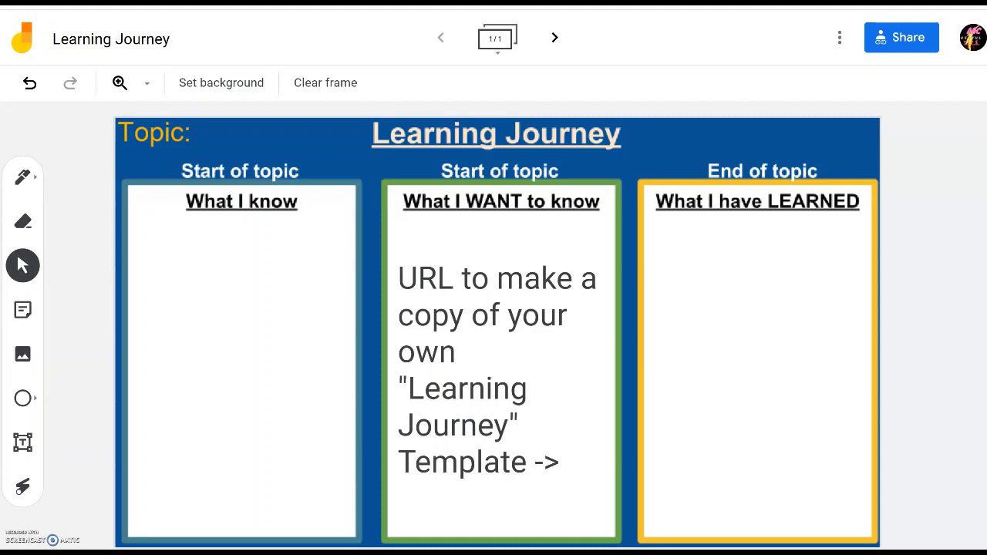
Undo once to restore the three stage labels over the URL note.
{"action": "key", "text": "ctrl+z"}
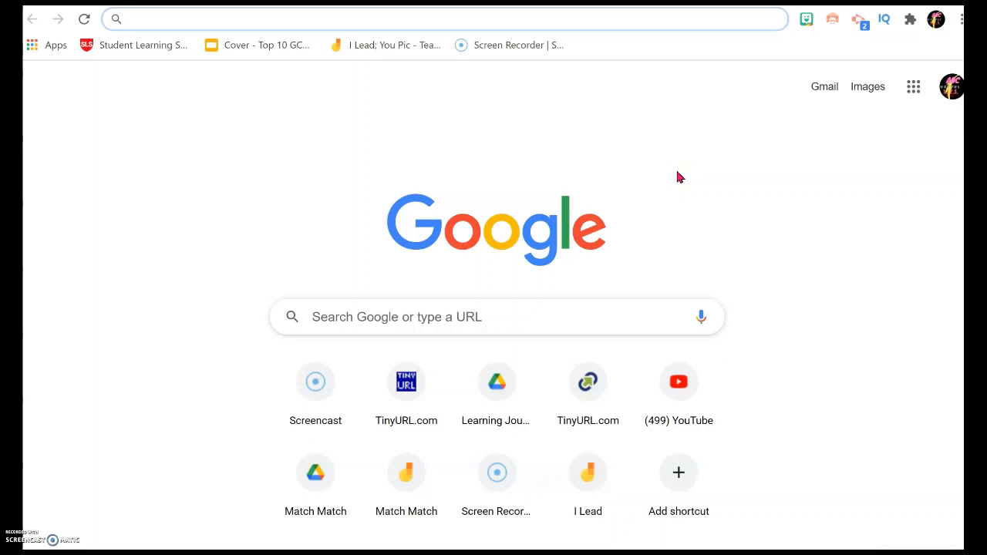
Paste the Learning Journey template's copy link into the address bar and load it.
{"action": "left_click", "coordinate": [406, 104]}
{"action": "left_click", "coordinate": [185, 22]}
{"action": "type", "text": "https://ABC Useful Tip URL for \"Learning Journey\""}
{"action": "left_click", "coordinate": [262, 188]}
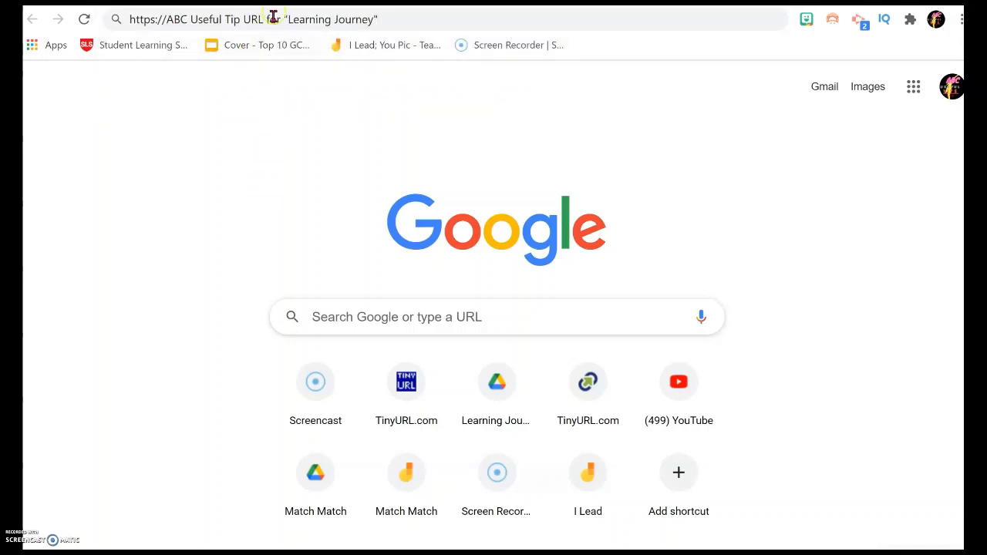
{"action": "left_click", "coordinate": [400, 24]}
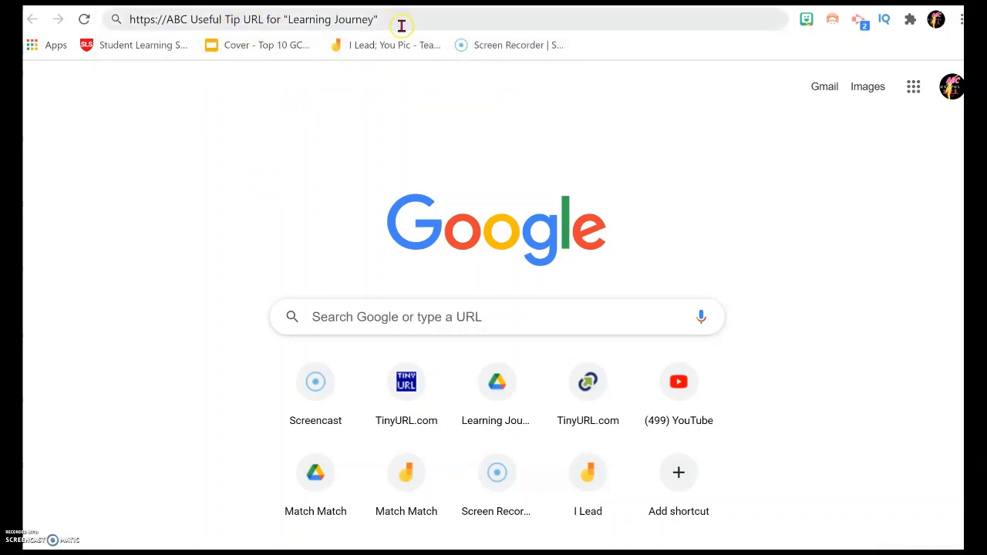
{"action": "left_click", "coordinate": [84, 20]}
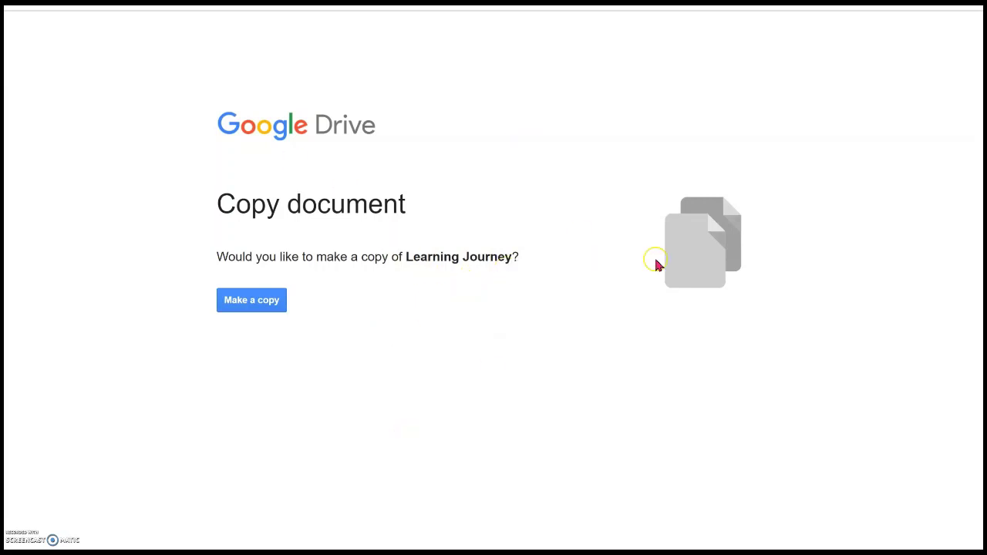
Make a copy of the Learning Journey board, then return to the Google homepage tab.
{"action": "left_click", "coordinate": [253, 303]}
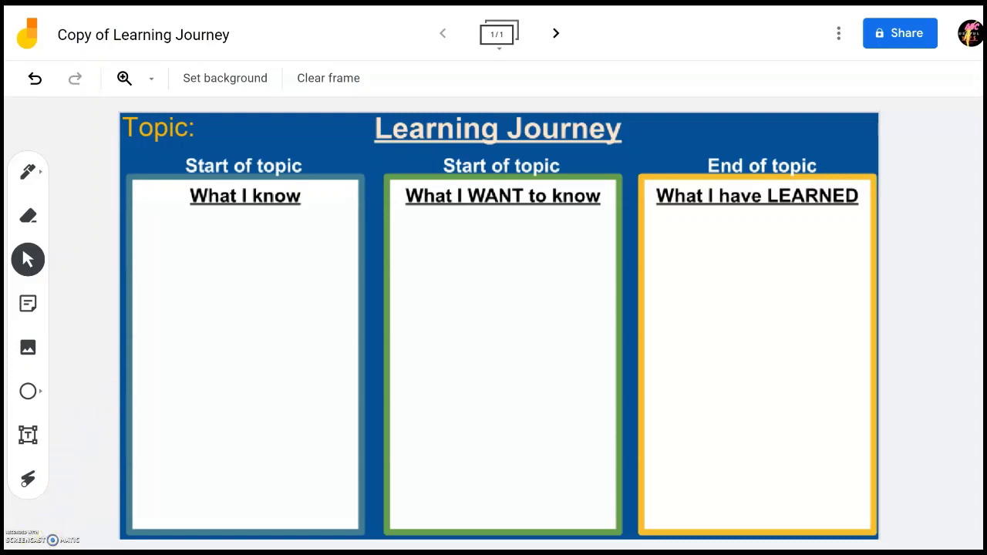
{"action": "key", "text": "ctrl+Tab"}
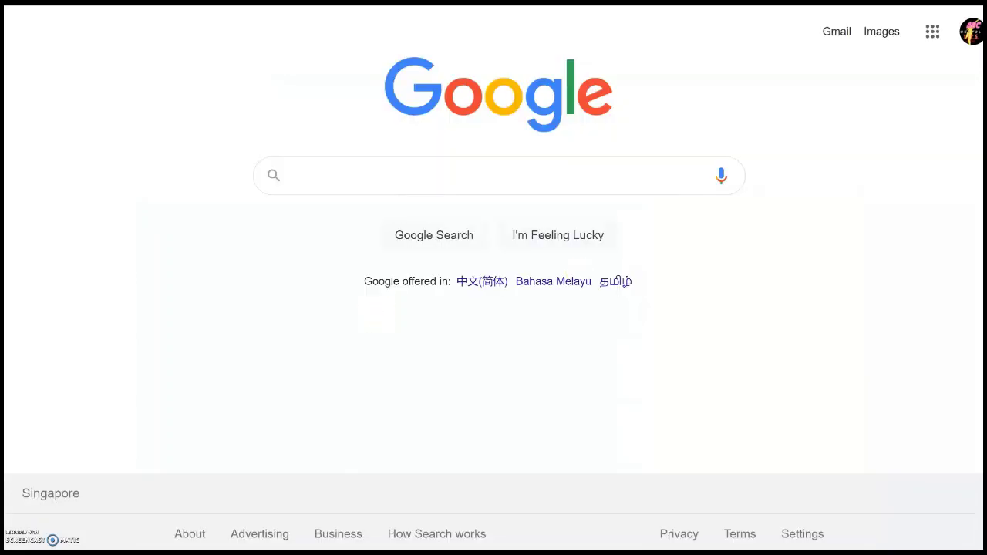
Go to Google Drive via the apps grid and select the Copy of Learning Journey card.
{"action": "left_click", "coordinate": [934, 34]}
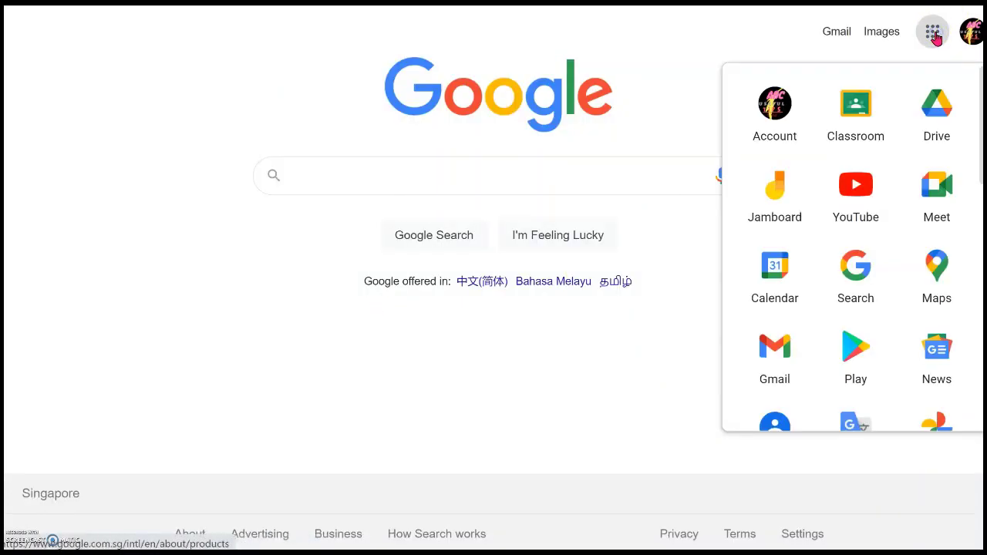
{"action": "left_click", "coordinate": [935, 113]}
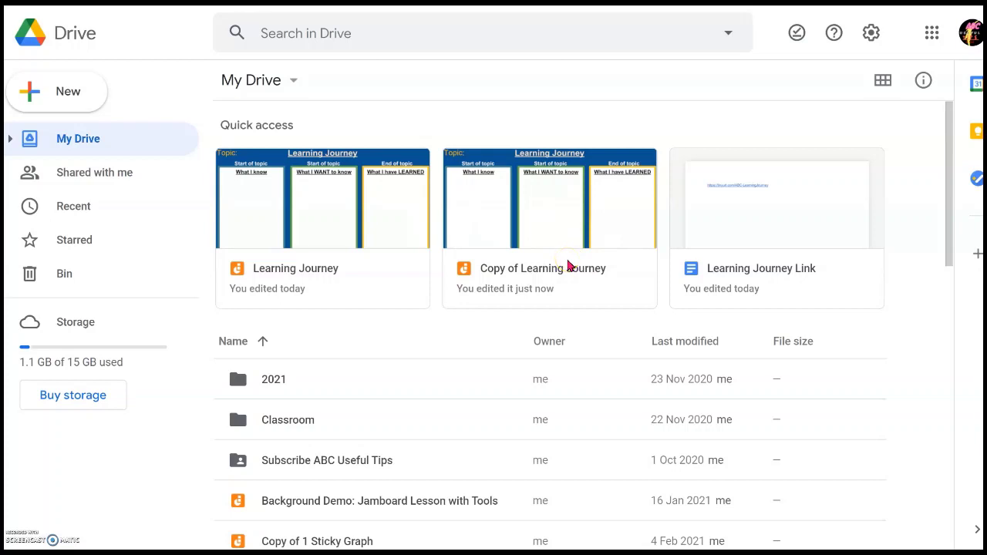
{"action": "left_click", "coordinate": [568, 264]}
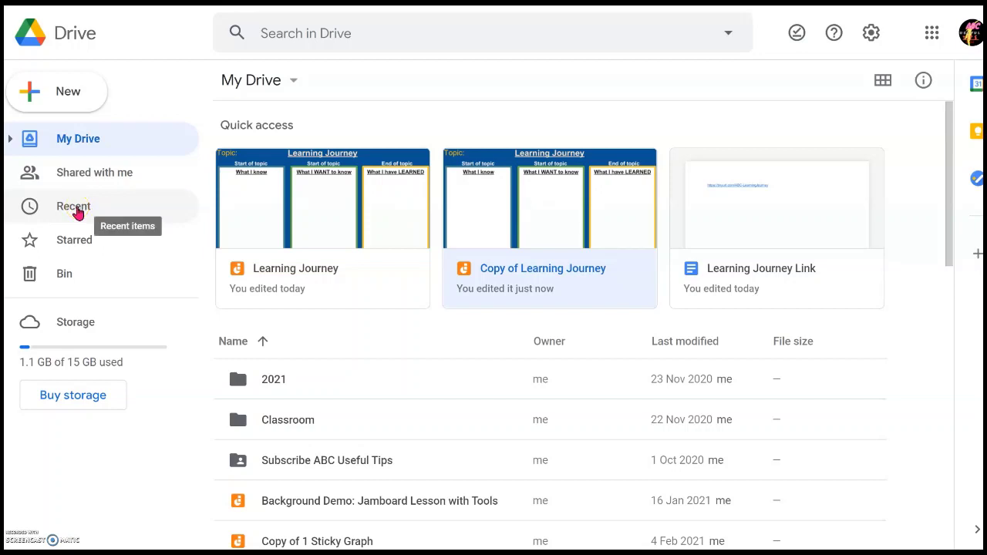
List Recent files and pick the Copy of Learning Journey file.
{"action": "left_click", "coordinate": [77, 212]}
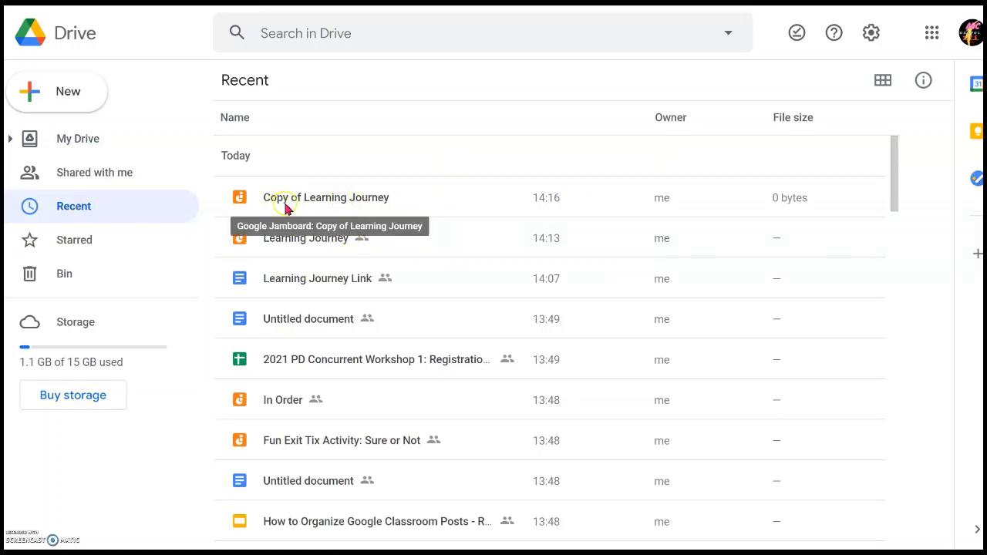
{"action": "left_click", "coordinate": [350, 202]}
{"action": "left_click_drag", "start_coordinate": [350, 202], "coordinate": [275, 190]}
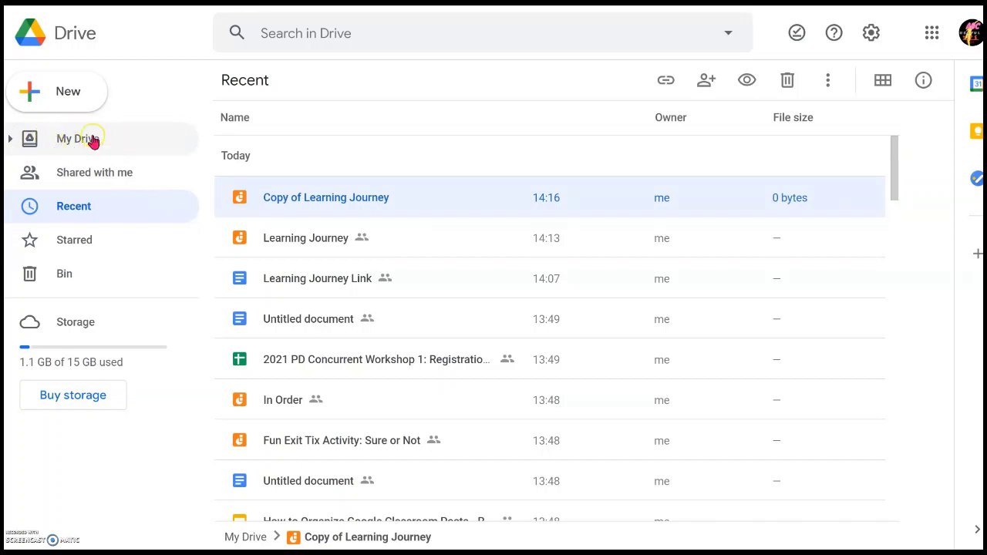
Expand My Drive and the 2021 folder, open and close Classroom, and reselect the copy.
{"action": "left_click", "coordinate": [11, 140]}
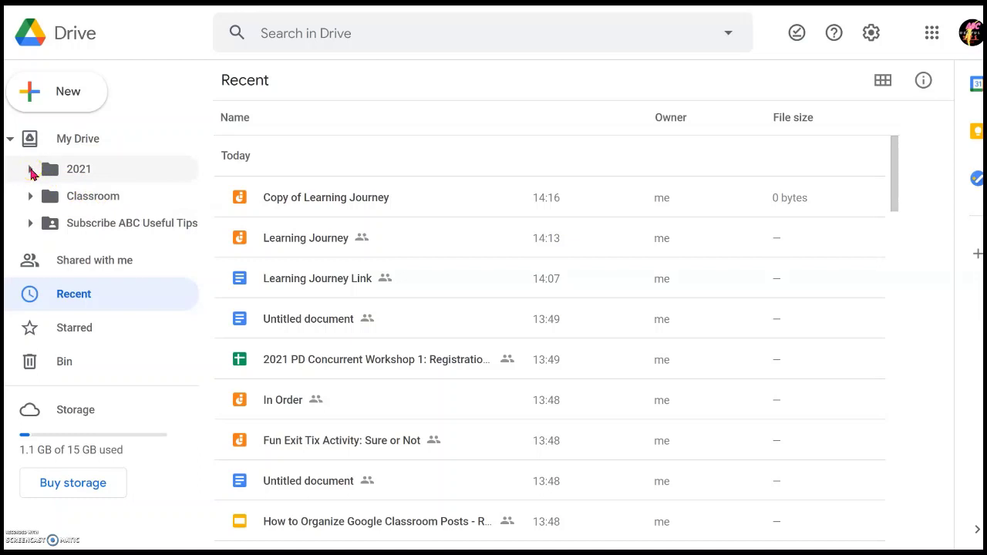
{"action": "left_click", "coordinate": [49, 181]}
{"action": "left_click", "coordinate": [31, 171]}
{"action": "left_click", "coordinate": [31, 171]}
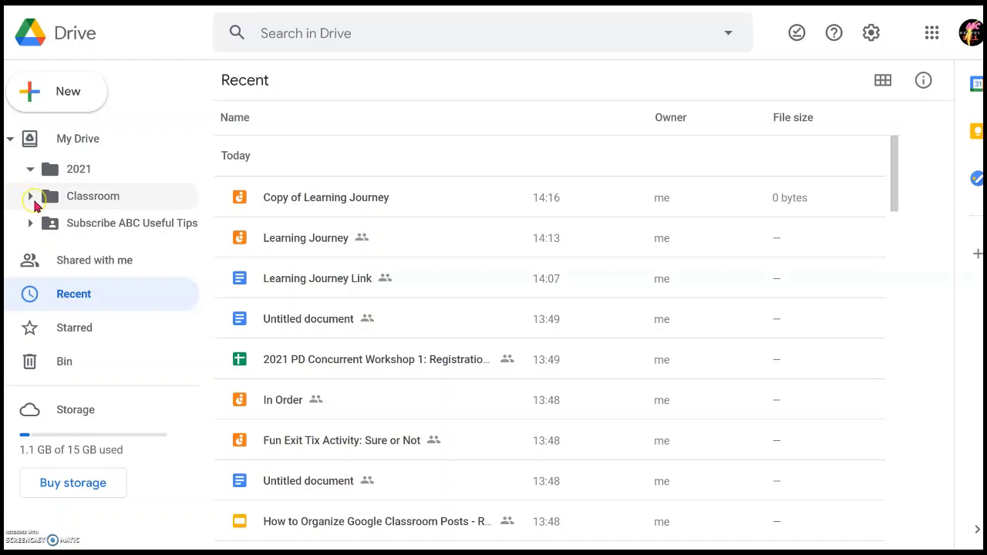
{"action": "left_click", "coordinate": [31, 198]}
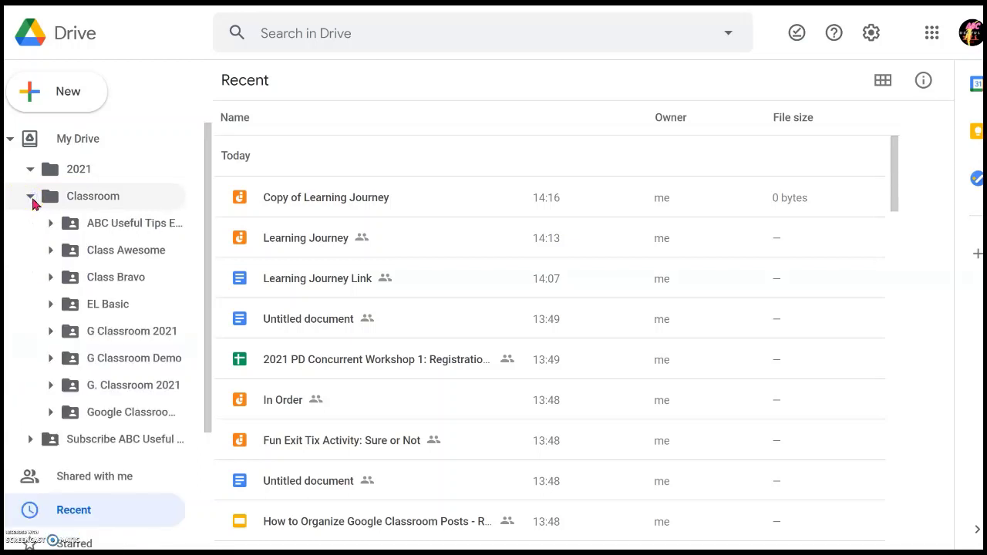
{"action": "left_click", "coordinate": [31, 198]}
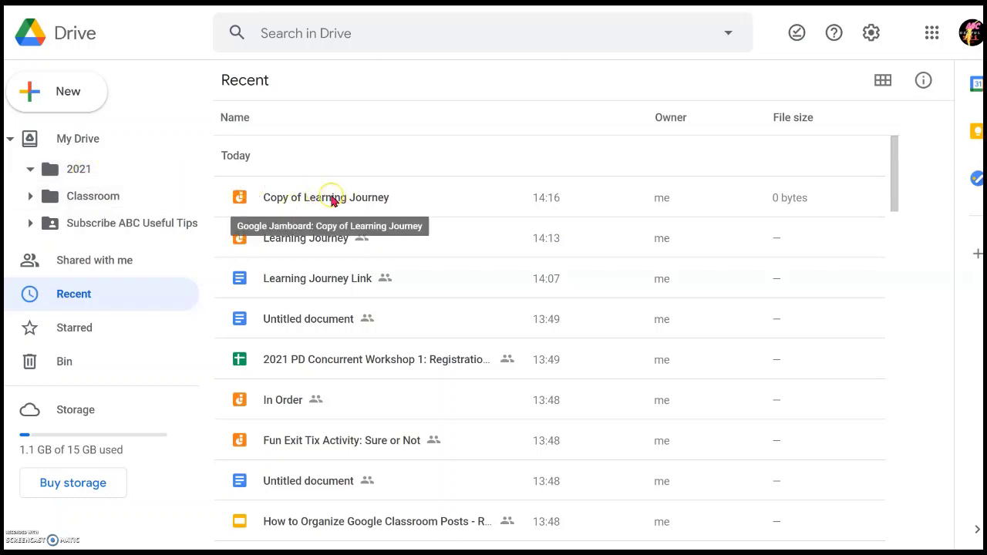
{"action": "left_click", "coordinate": [367, 202]}
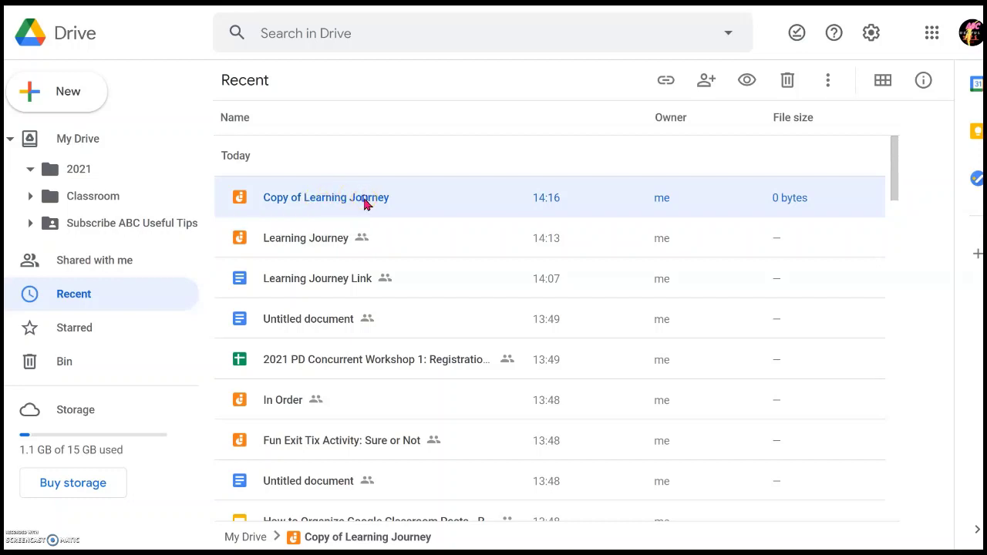
Drop the Copy of Learning Journey file onto the sidebar's 2021 folder, then view 2021's contents.
{"action": "left_click_drag", "start_coordinate": [367, 201], "coordinate": [93, 169]}
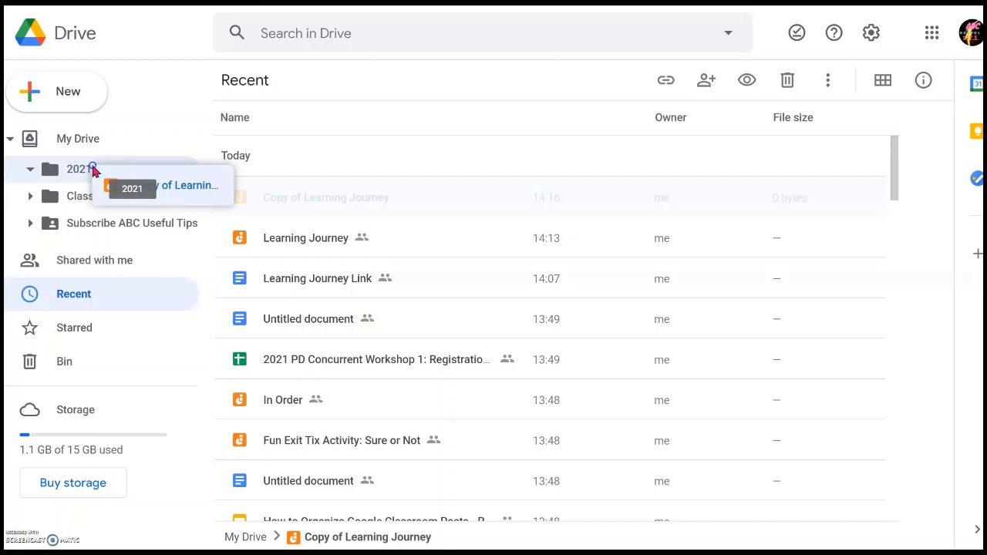
{"action": "left_click_drag", "start_coordinate": [93, 169], "coordinate": [93, 167]}
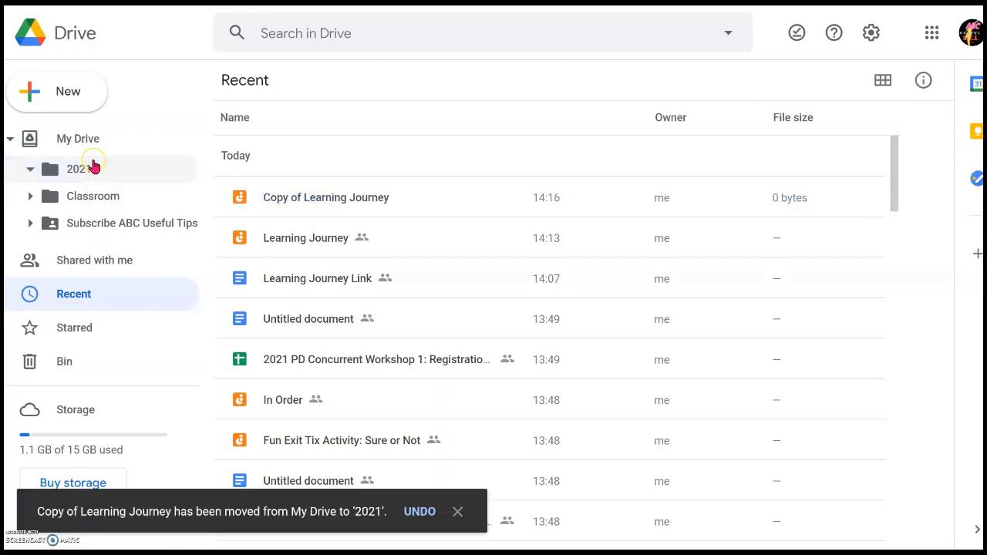
{"action": "left_click", "coordinate": [66, 175]}
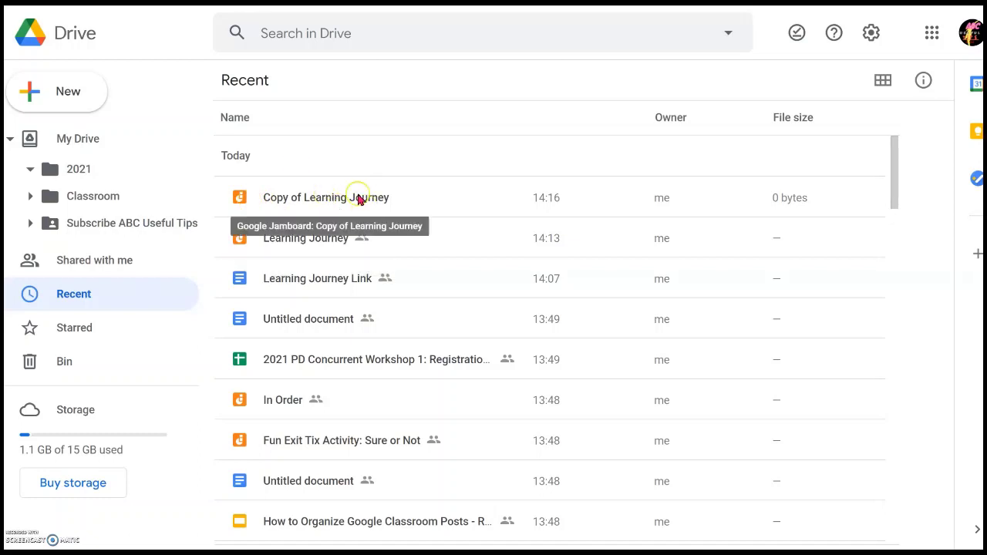
{"action": "left_click", "coordinate": [75, 171]}
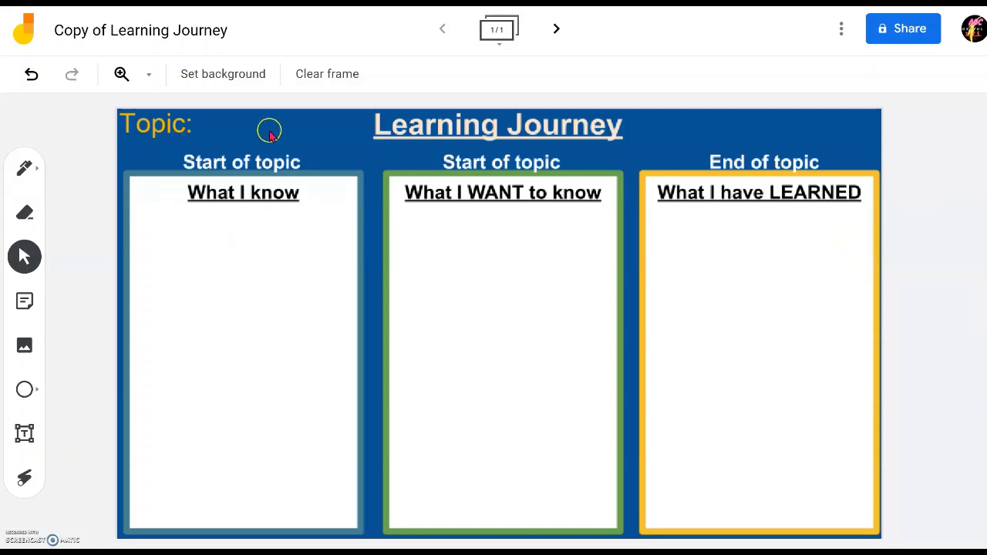
Remove 'Copy of' from the jam title and add ' - Insects', making it Learning Journey - Insects.
{"action": "left_click", "coordinate": [168, 39]}
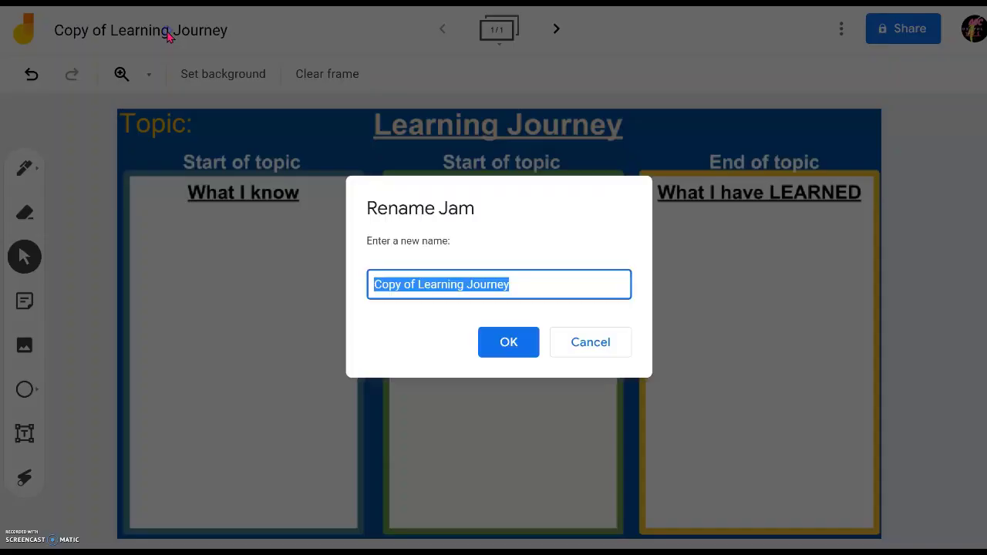
{"action": "left_click", "coordinate": [418, 285]}
{"action": "left_click_drag", "start_coordinate": [418, 286], "coordinate": [342, 285]}
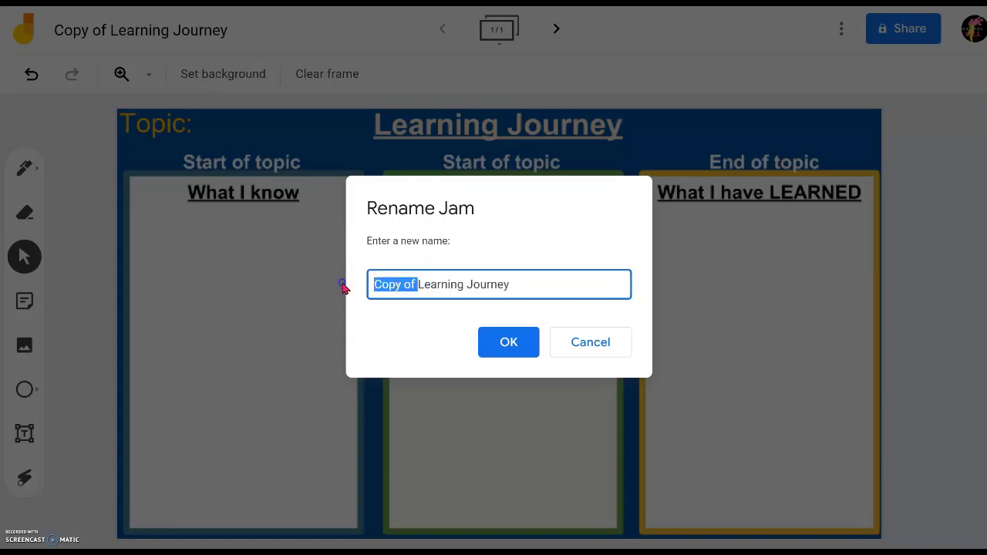
{"action": "key", "text": "BackSpace"}
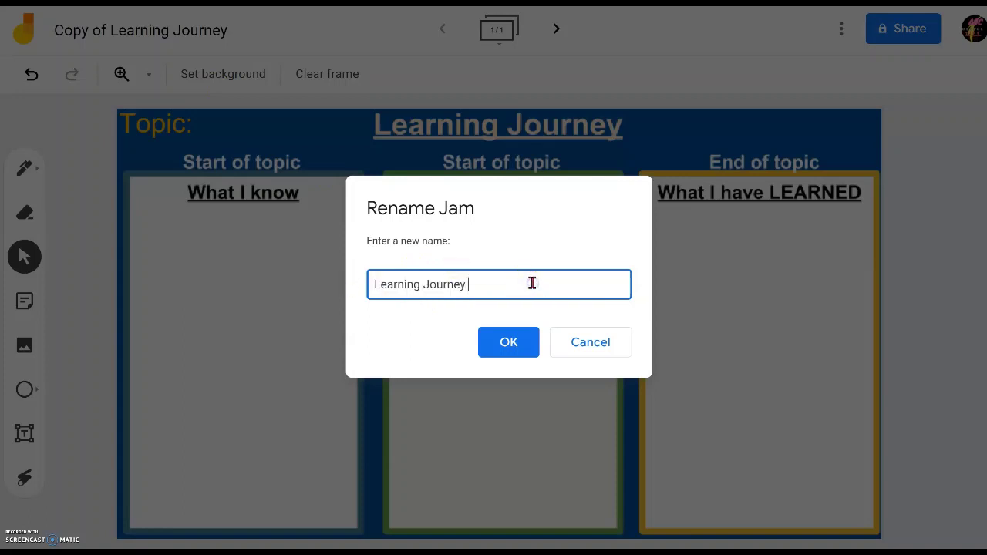
{"action": "type", "text": "- Insects"}
{"action": "left_click", "coordinate": [509, 344]}
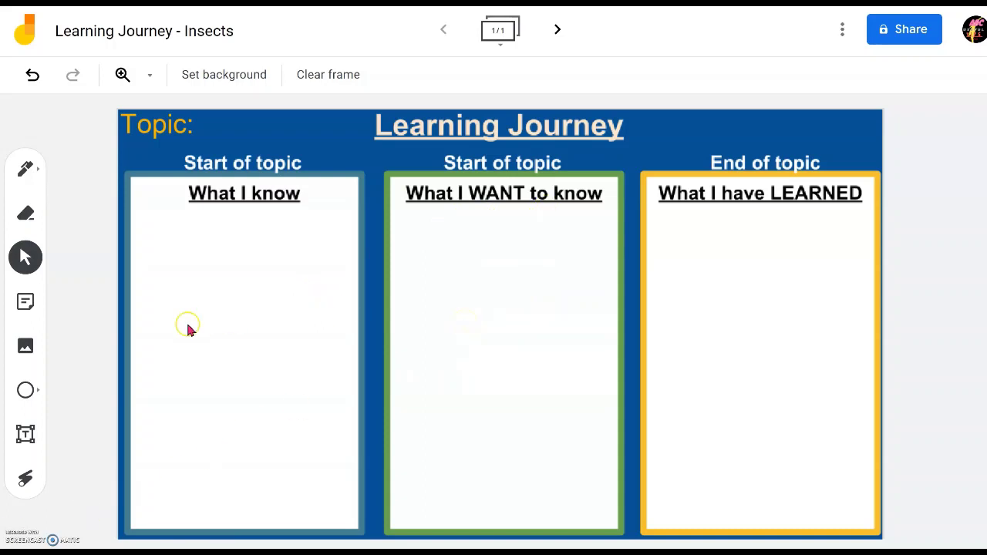
Create a sticky note reading '6 legs' and recolour it green.
{"action": "left_click", "coordinate": [28, 305]}
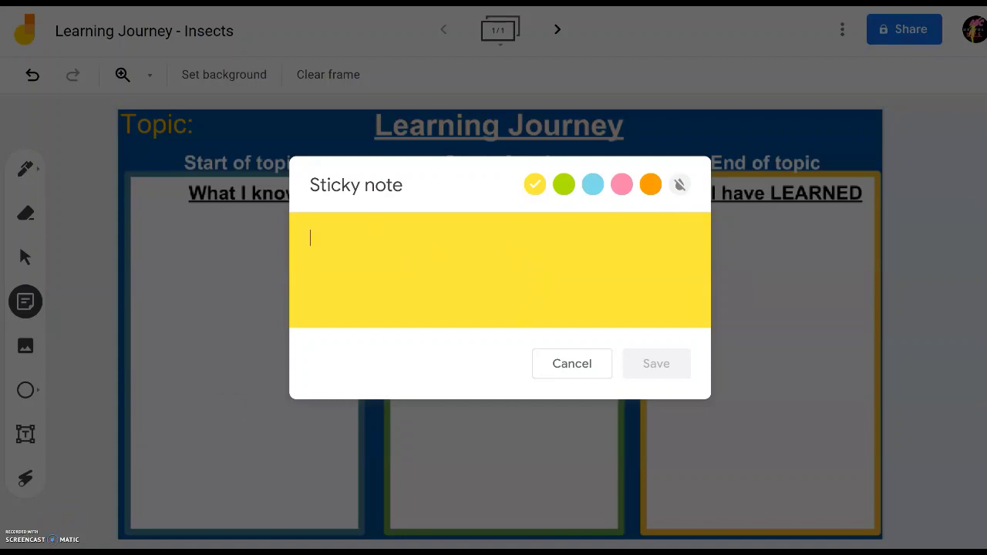
{"action": "type", "text": "6 legs"}
{"action": "left_click", "coordinate": [661, 361]}
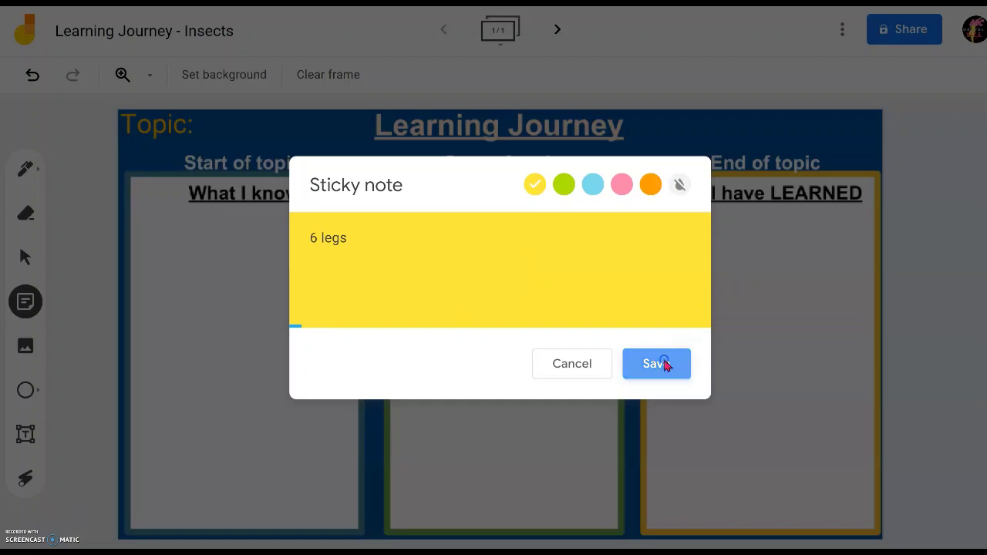
{"action": "left_click", "coordinate": [540, 372]}
{"action": "left_click", "coordinate": [249, 328]}
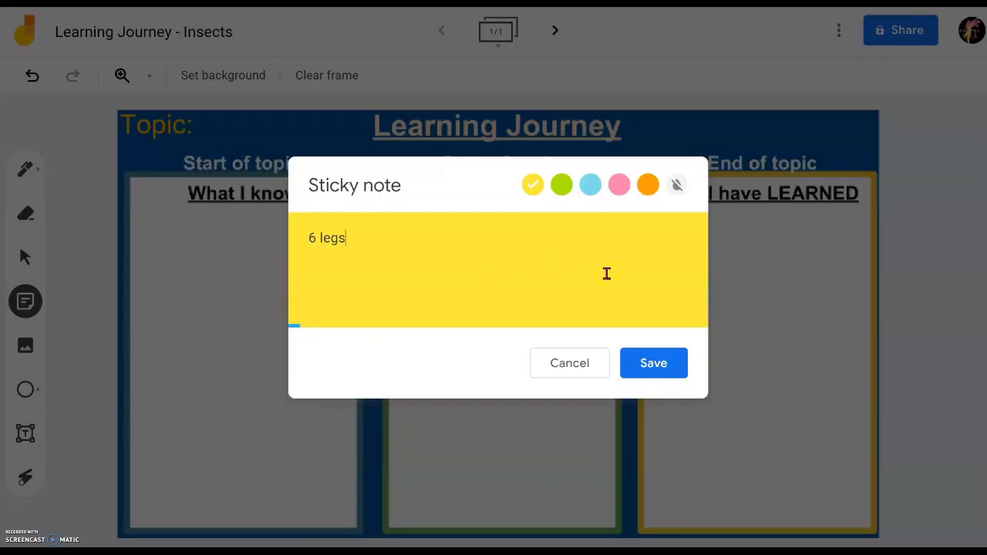
{"action": "left_click", "coordinate": [562, 186]}
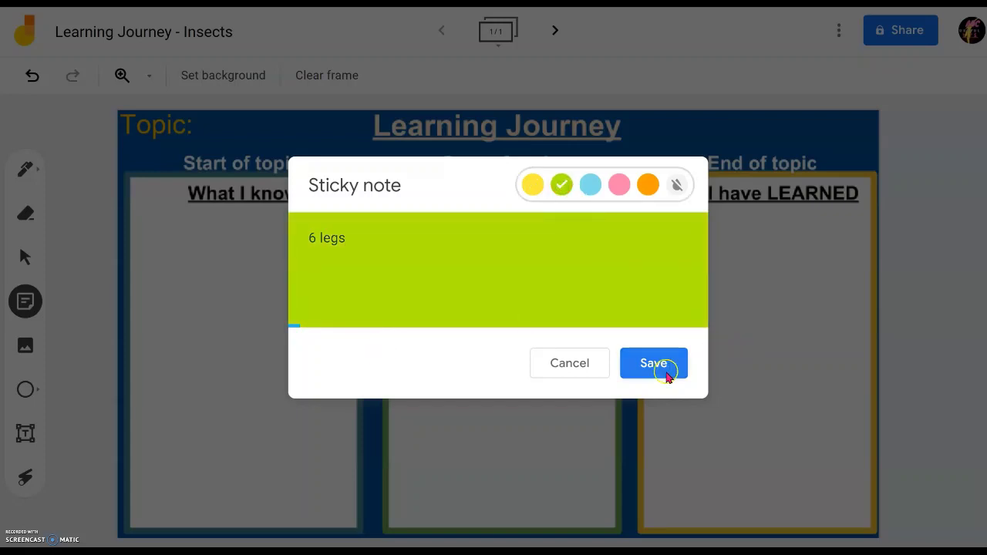
{"action": "left_click", "coordinate": [667, 373]}
Shrink the green 6 legs note slightly in the What I know column.
{"action": "left_click", "coordinate": [194, 263]}
{"action": "left_click_drag", "start_coordinate": [229, 293], "coordinate": [209, 274]}
{"action": "left_click", "coordinate": [325, 303]}
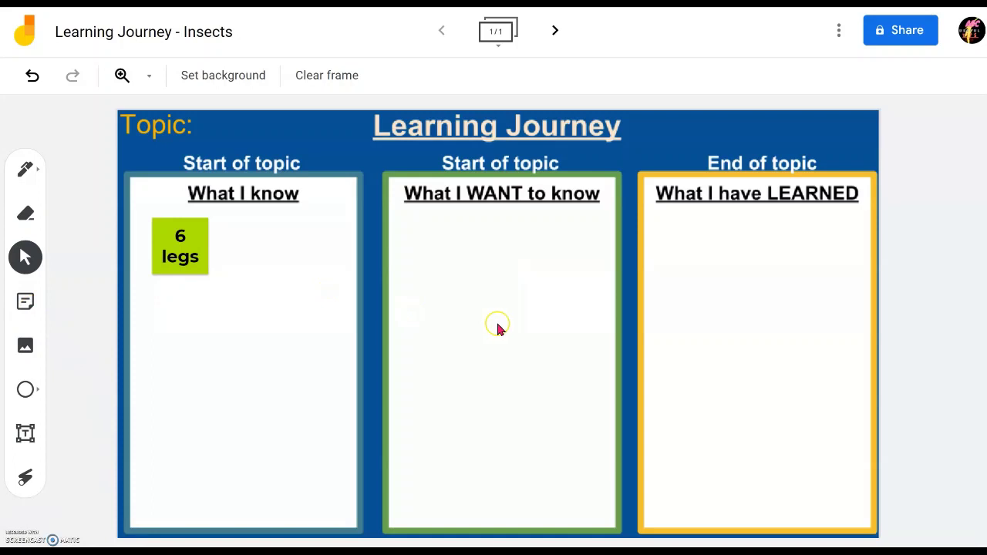
Add a text box under What I WANT to know asking 'What's the difference between ant and spider?'.
{"action": "left_click", "coordinate": [27, 430]}
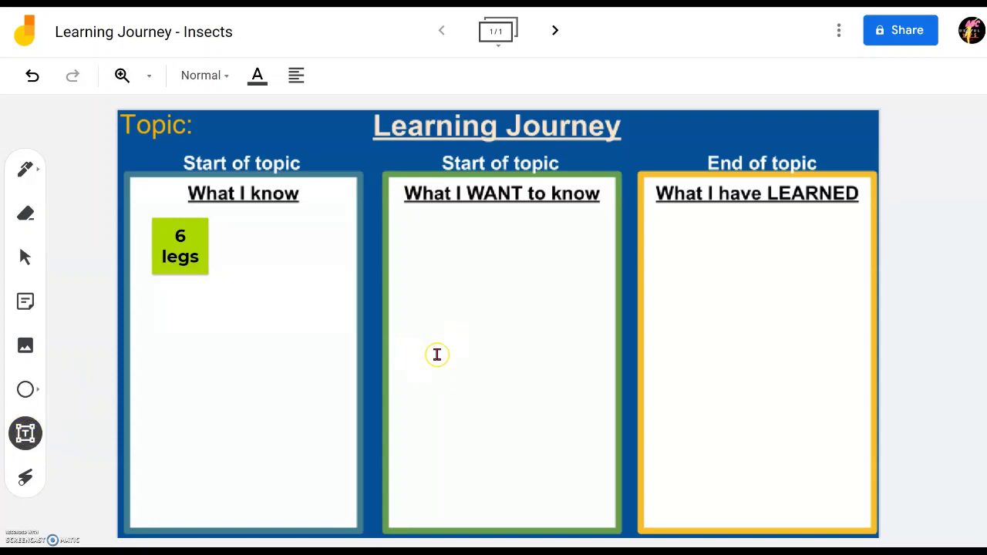
{"action": "left_click", "coordinate": [424, 244]}
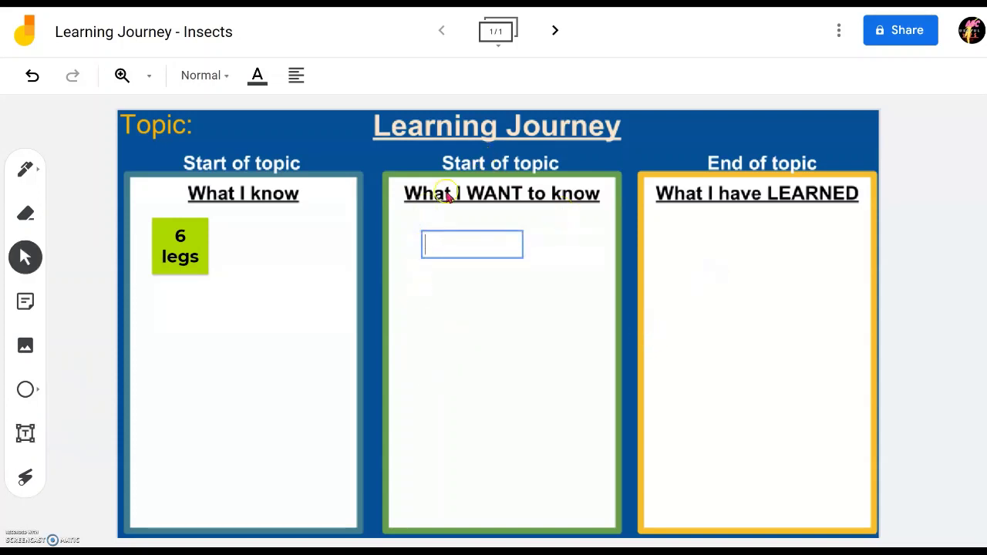
{"action": "left_click", "coordinate": [440, 251]}
{"action": "type", "text": "Wh"}
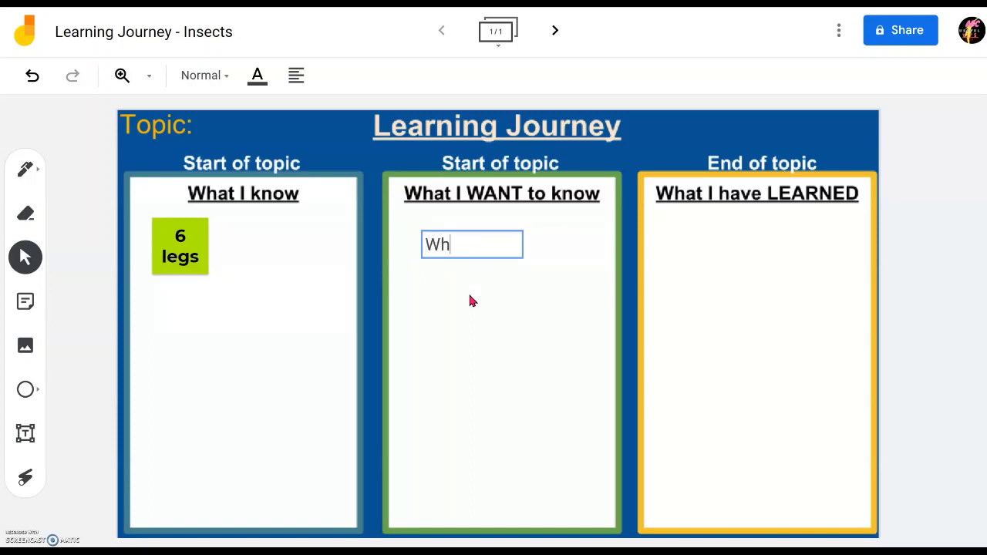
{"action": "type", "text": "at's the differ"}
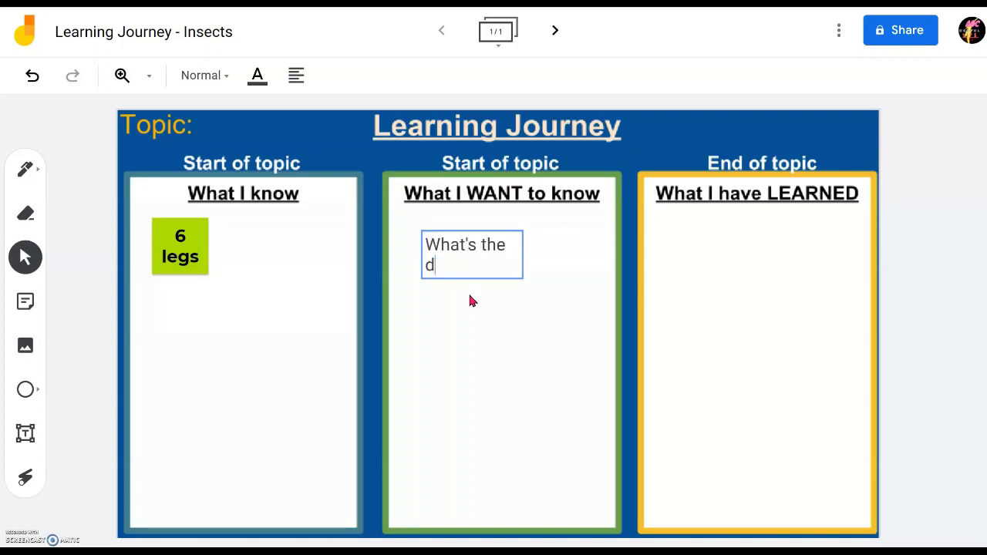
{"action": "type", "text": "re"}
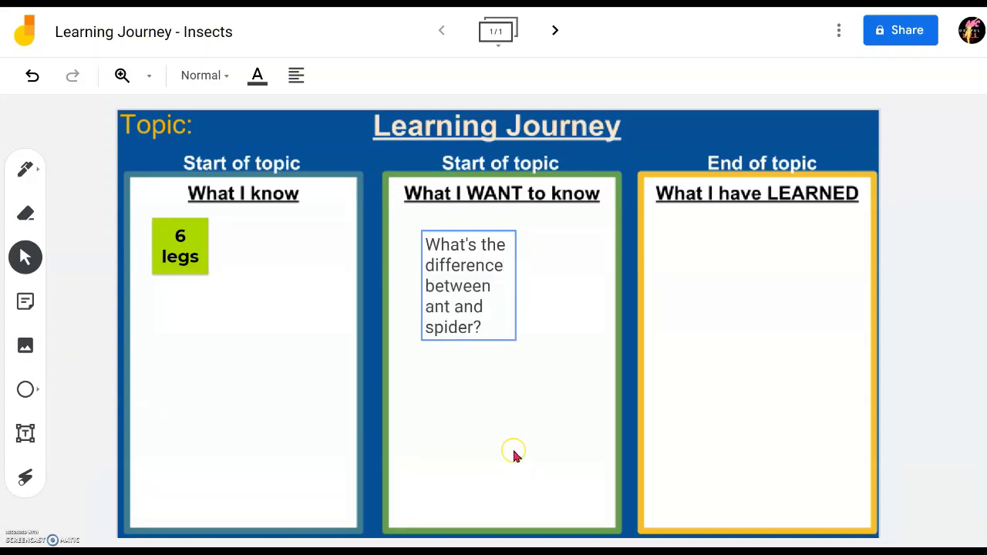
{"action": "left_click", "coordinate": [487, 324]}
Resize the question text box so it wraps onto three lines.
{"action": "left_click", "coordinate": [514, 354]}
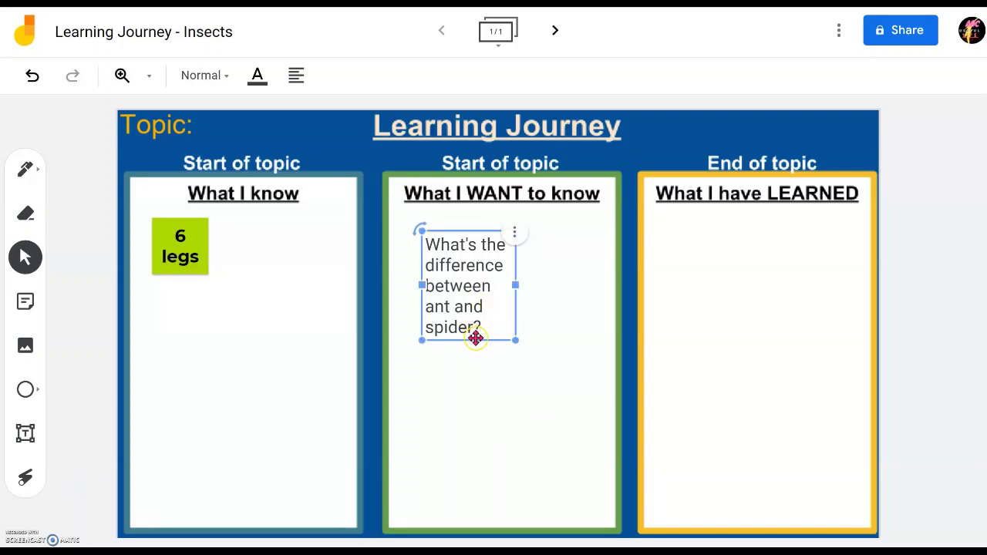
{"action": "left_click", "coordinate": [529, 344]}
{"action": "left_click", "coordinate": [481, 294]}
{"action": "mouse_move", "coordinate": [515, 284]}
{"action": "left_mouse_down"}
{"action": "mouse_move", "coordinate": [583, 276]}
{"action": "mouse_move", "coordinate": [519, 267]}
{"action": "left_mouse_up"}
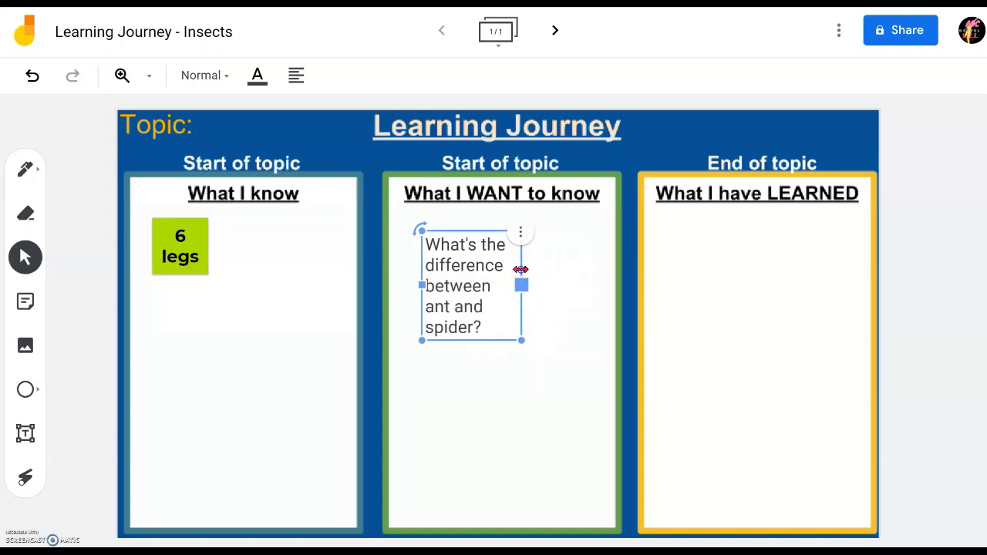
{"action": "left_click", "coordinate": [546, 401]}
{"action": "mouse_move", "coordinate": [521, 343]}
{"action": "left_mouse_down"}
{"action": "mouse_move", "coordinate": [539, 359]}
{"action": "mouse_move", "coordinate": [520, 339]}
{"action": "left_mouse_up"}
{"action": "mouse_move", "coordinate": [521, 283]}
{"action": "left_mouse_down"}
{"action": "mouse_move", "coordinate": [598, 276]}
{"action": "mouse_move", "coordinate": [553, 293]}
{"action": "mouse_move", "coordinate": [540, 284]}
{"action": "left_mouse_up"}
{"action": "left_click", "coordinate": [541, 449]}
Set the question's text colour to Green.
{"action": "left_click", "coordinate": [498, 238]}
{"action": "left_click", "coordinate": [258, 75]}
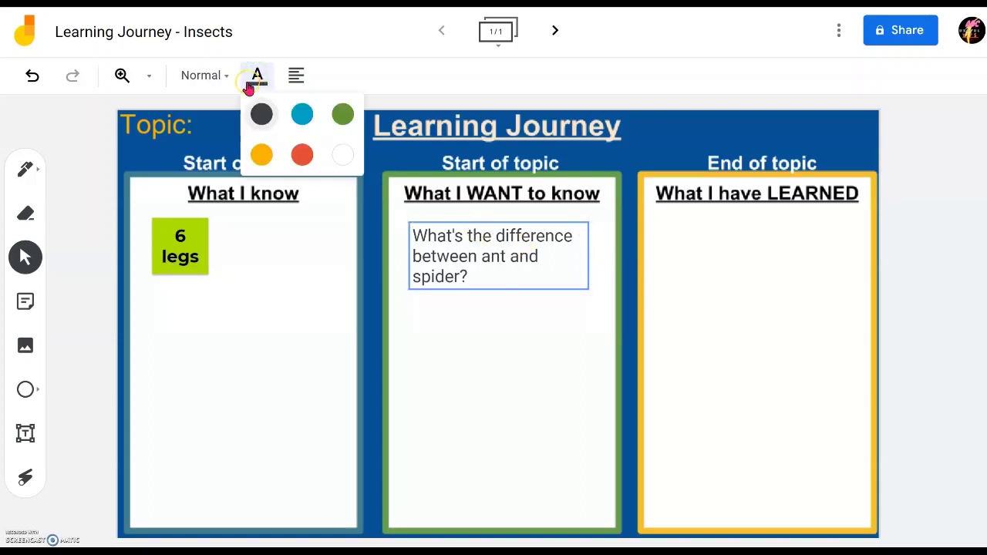
{"action": "left_click", "coordinate": [340, 116]}
{"action": "left_click", "coordinate": [521, 320]}
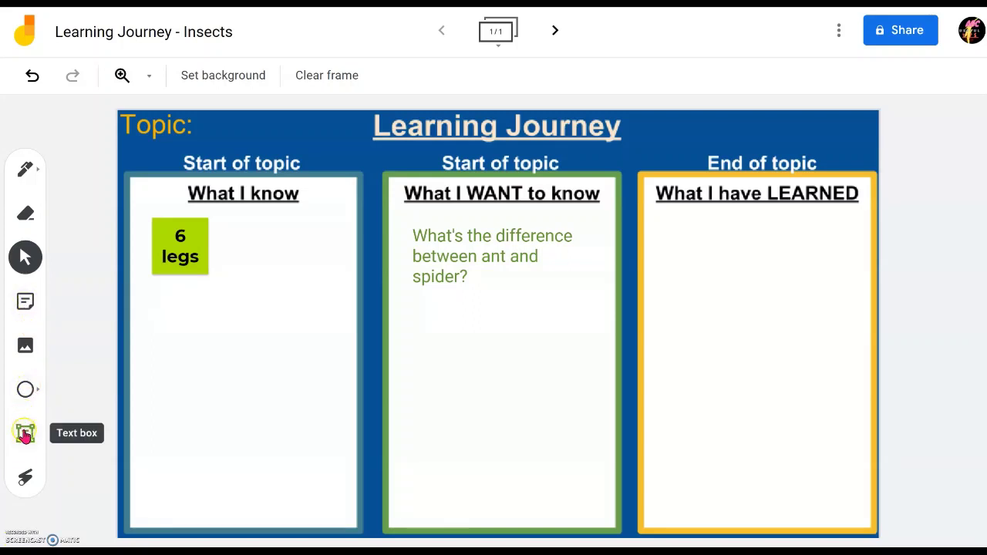
Create an orange sticky note reading 'Three body parts' and discard the extra empty note.
{"action": "left_click", "coordinate": [25, 301]}
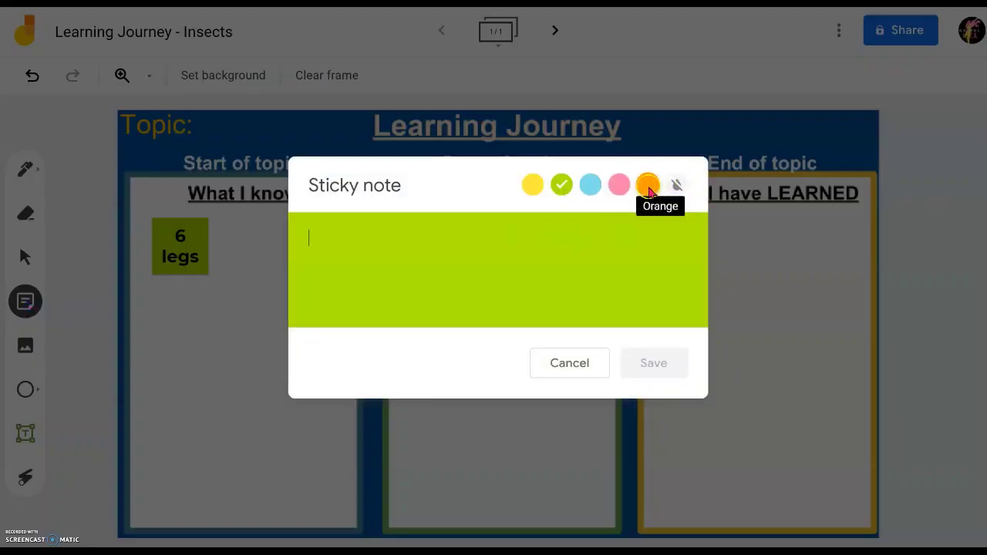
{"action": "left_click", "coordinate": [646, 187]}
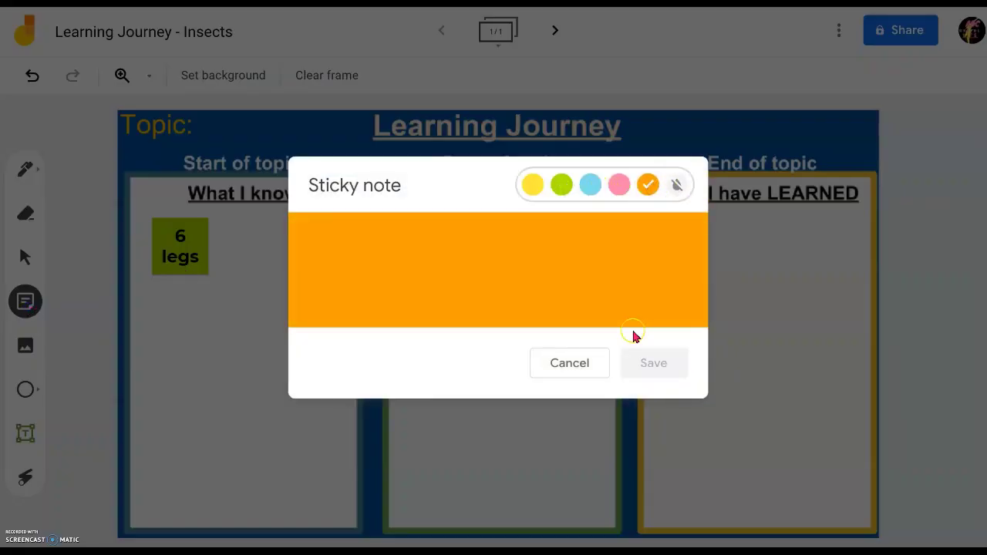
{"action": "left_click", "coordinate": [423, 249]}
{"action": "type", "text": "Three body parts"}
{"action": "left_click", "coordinate": [656, 363]}
{"action": "left_click", "coordinate": [437, 185]}
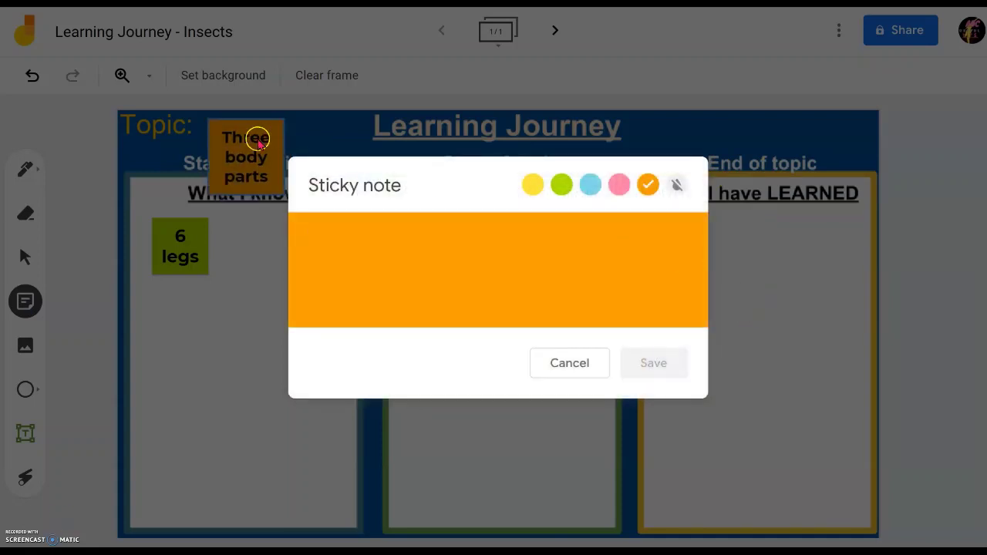
{"action": "left_click", "coordinate": [571, 364]}
Drag the 'Three body parts' note into the What I have LEARNED column.
{"action": "left_click_drag", "start_coordinate": [253, 142], "coordinate": [702, 239]}
{"action": "left_click", "coordinate": [960, 438]}
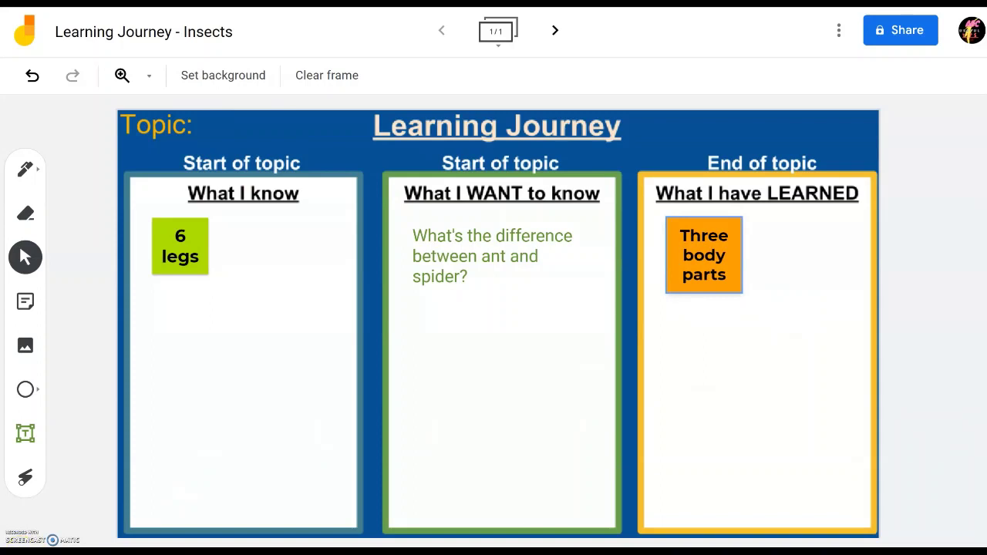
{"action": "left_click", "coordinate": [686, 291]}
{"action": "left_click", "coordinate": [503, 320]}
{"action": "left_click", "coordinate": [686, 231]}
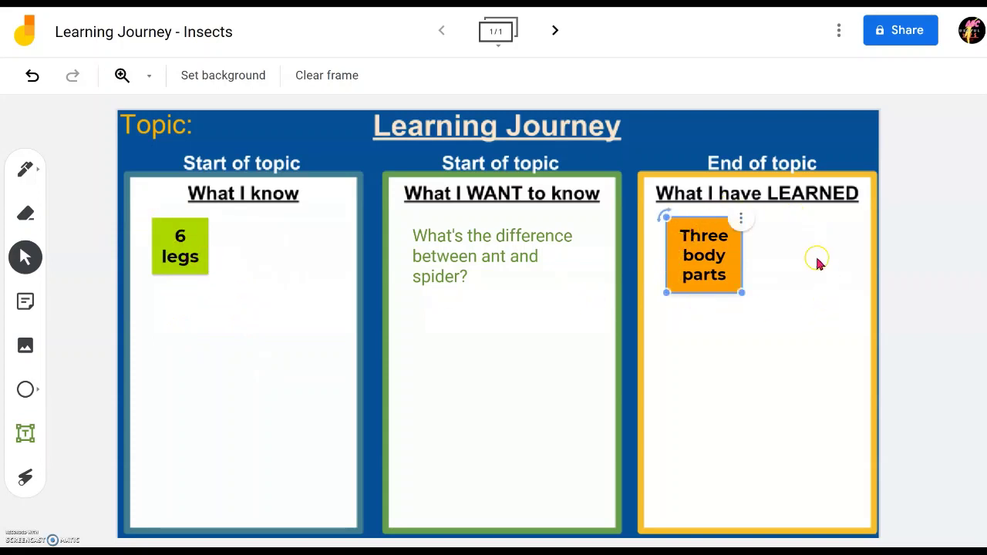
{"action": "left_click", "coordinate": [777, 272]}
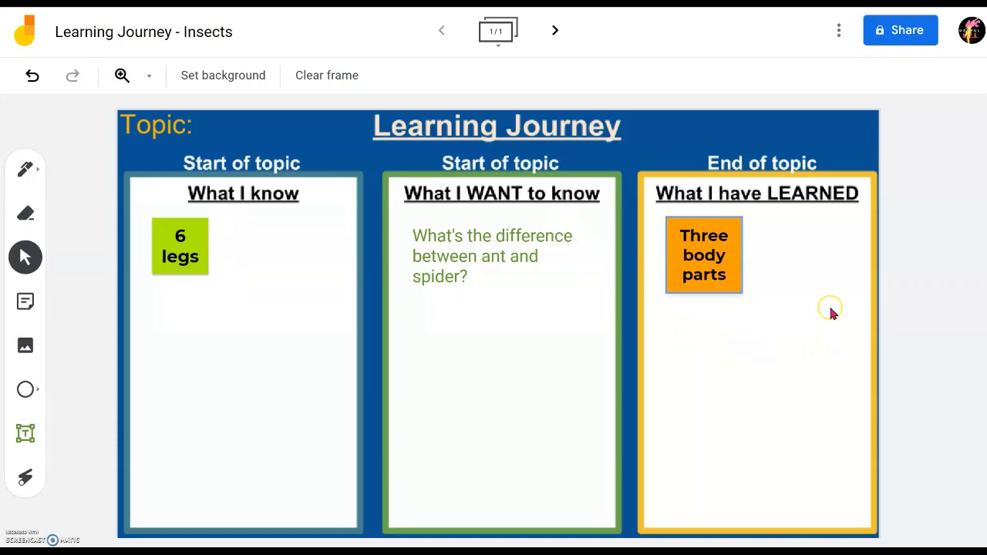
Deselect the orange note and return to the 2021 G Classroom Tutorial class Stream.
{"action": "left_click", "coordinate": [234, 334]}
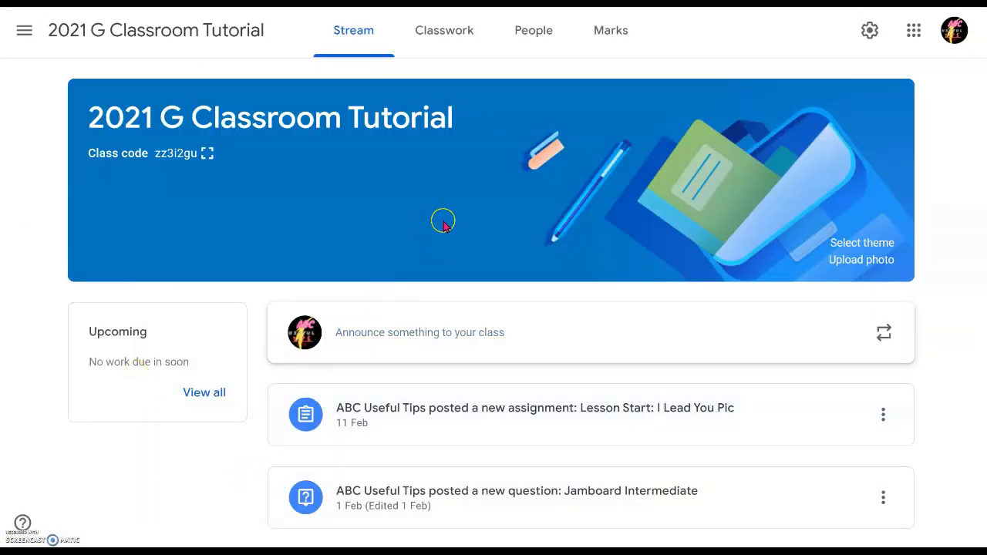
Create an assignment from Classwork titled 'Learning Journey - Insects' and open the Add attachment menu.
{"action": "left_click", "coordinate": [450, 35]}
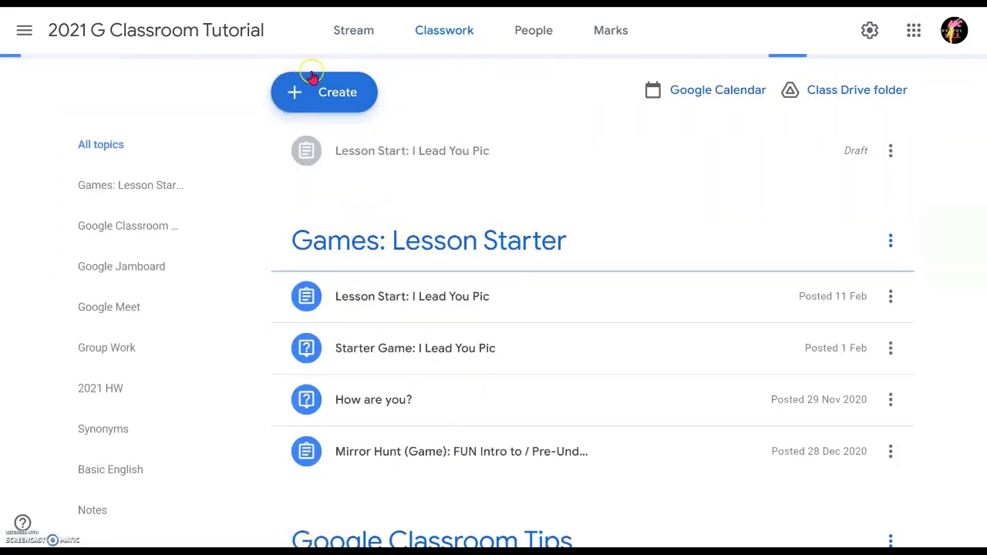
{"action": "left_click", "coordinate": [336, 97]}
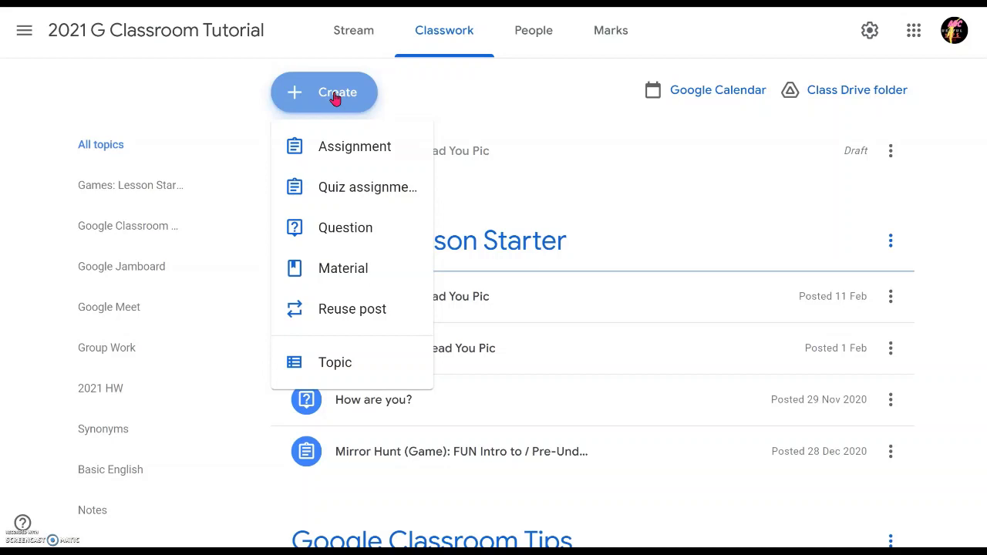
{"action": "left_click", "coordinate": [360, 153]}
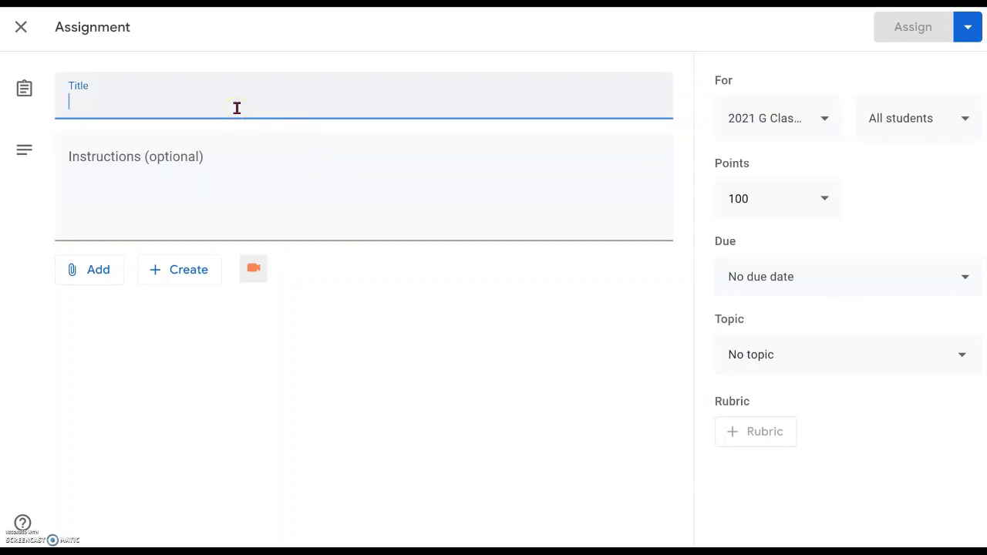
{"action": "type", "text": "Learning Journey - Insects"}
{"action": "left_click", "coordinate": [293, 140]}
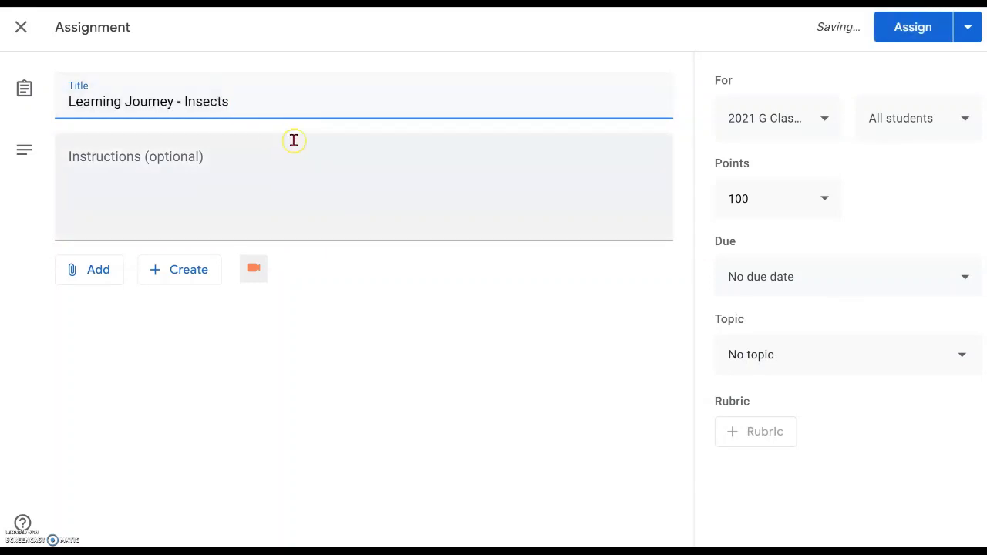
{"action": "left_click", "coordinate": [176, 113]}
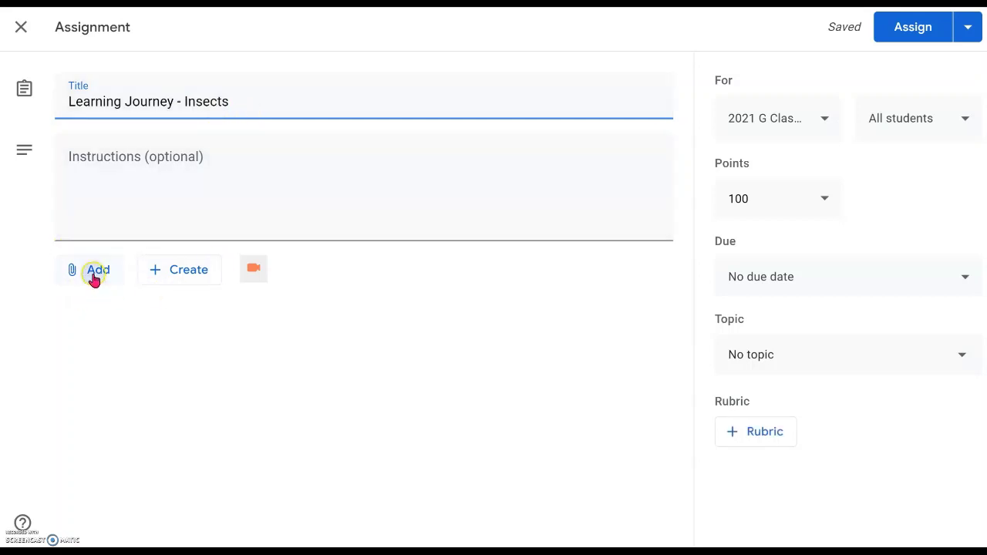
{"action": "left_click", "coordinate": [93, 277]}
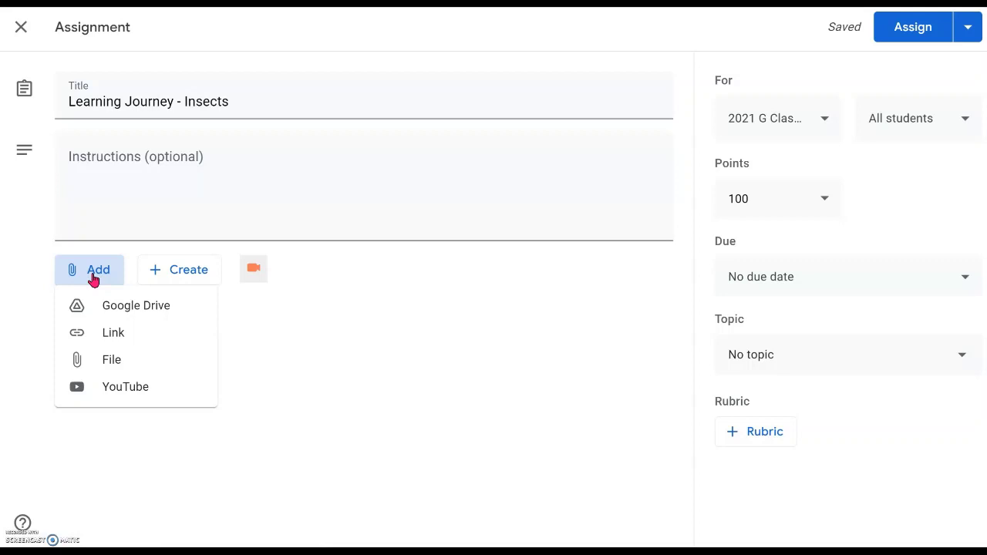
Insert the Learning Journey - Insects board from Google Drive's recent files.
{"action": "left_click", "coordinate": [128, 307]}
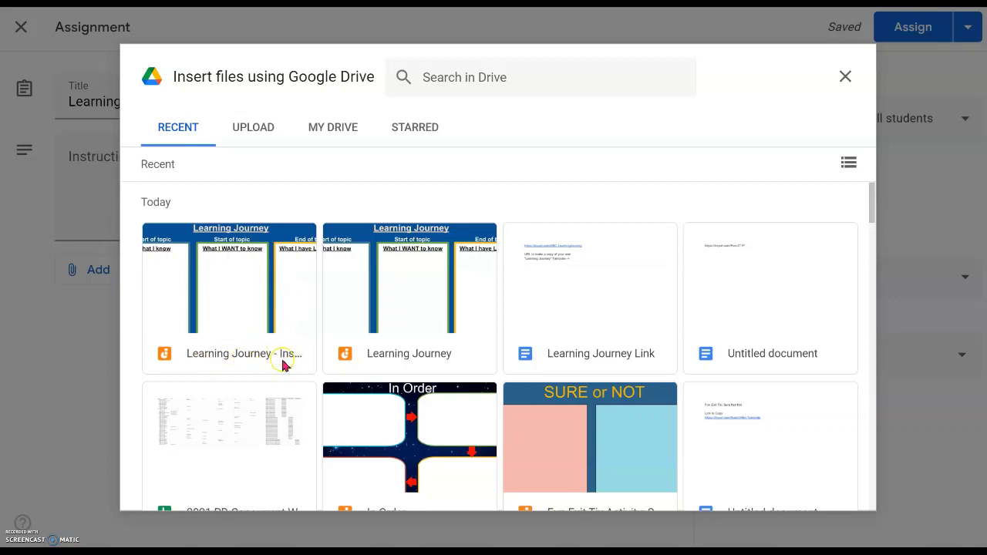
{"action": "left_click", "coordinate": [230, 312]}
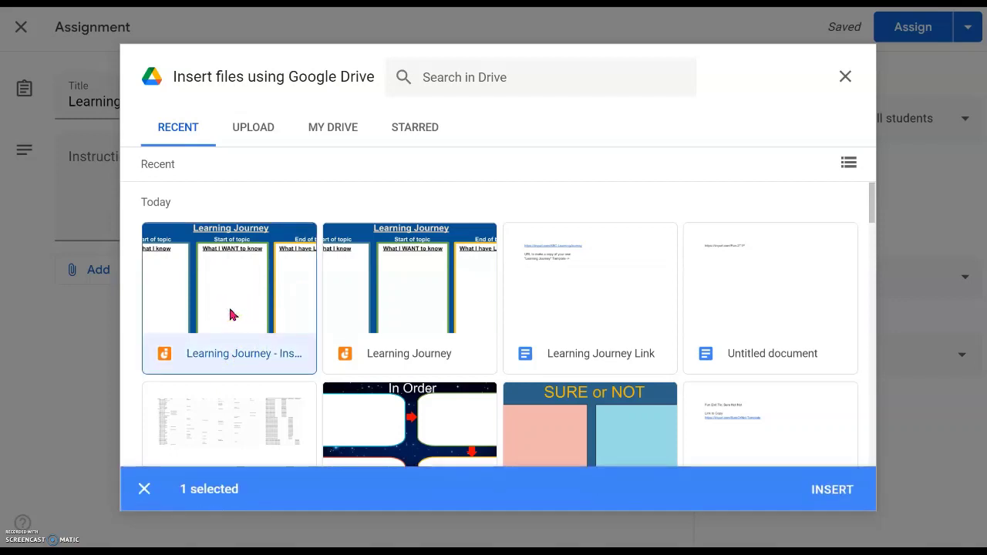
{"action": "left_click", "coordinate": [848, 491]}
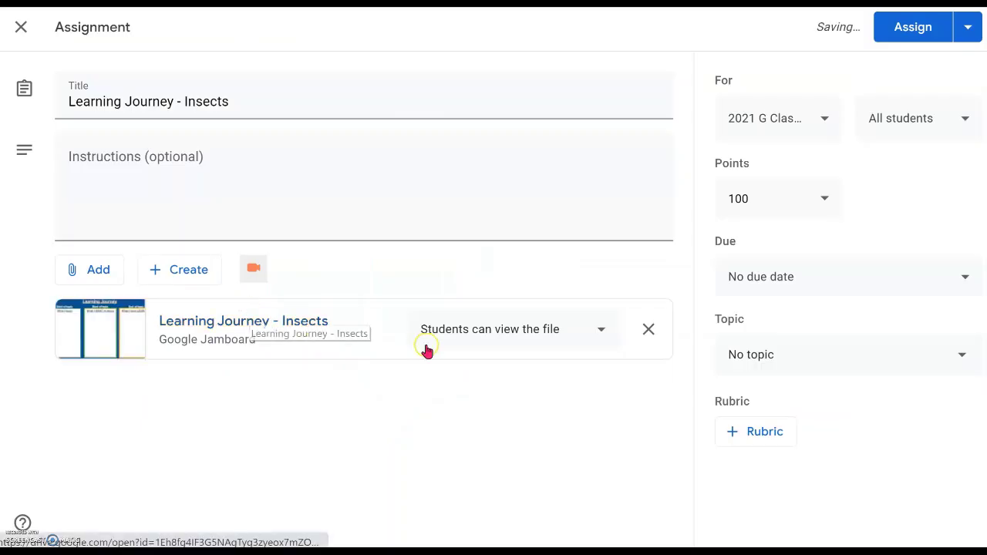
Set the attached board's student access to 'Make a copy for each student'.
{"action": "left_click", "coordinate": [493, 372]}
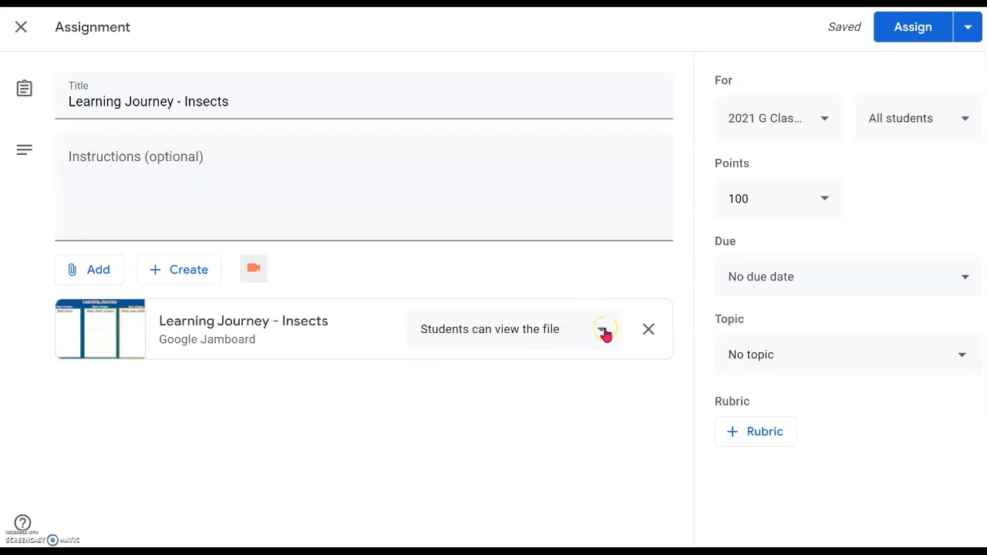
{"action": "left_click", "coordinate": [604, 332]}
{"action": "left_click", "coordinate": [579, 410]}
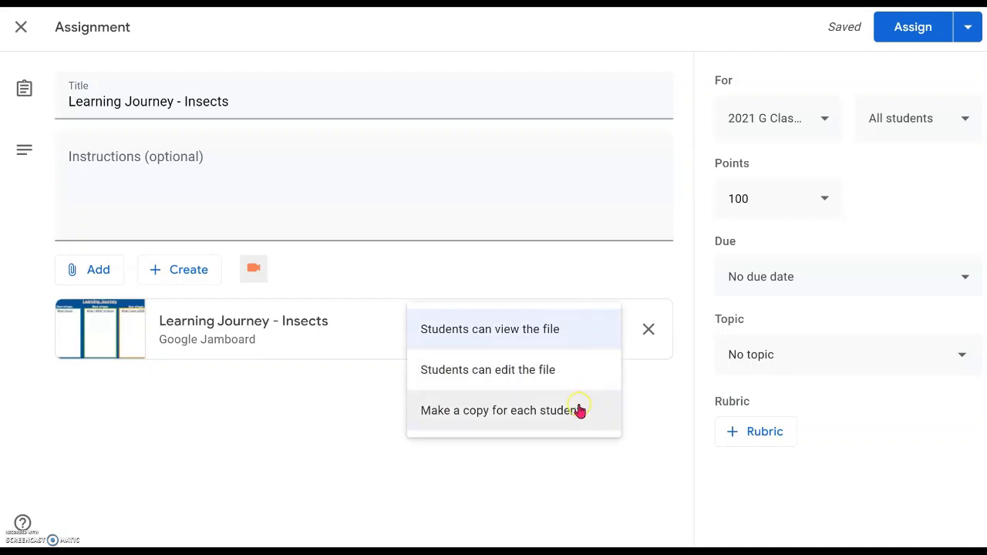
{"action": "left_click", "coordinate": [551, 416]}
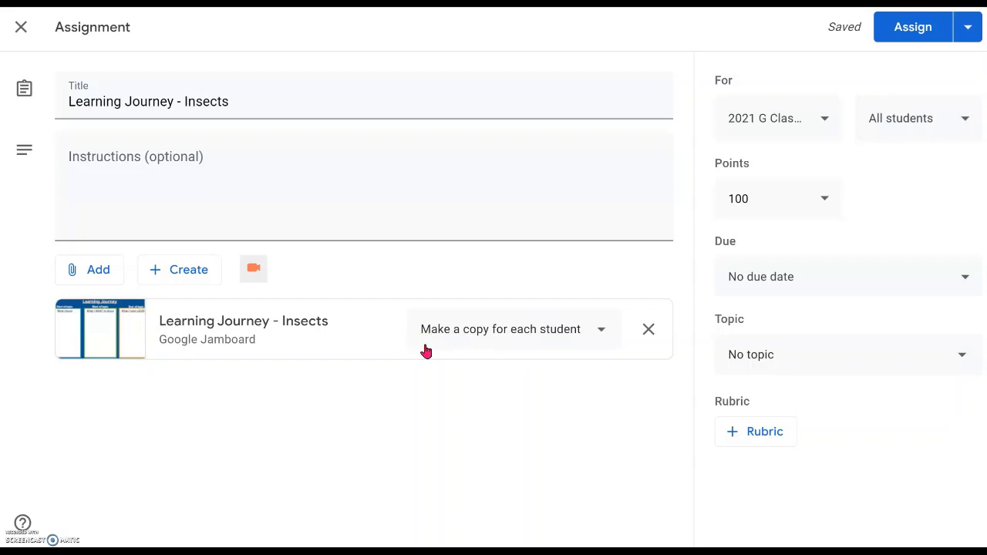
{"action": "left_click", "coordinate": [406, 393]}
Change the board's student access to 'Students can edit the file'.
{"action": "left_click", "coordinate": [600, 330]}
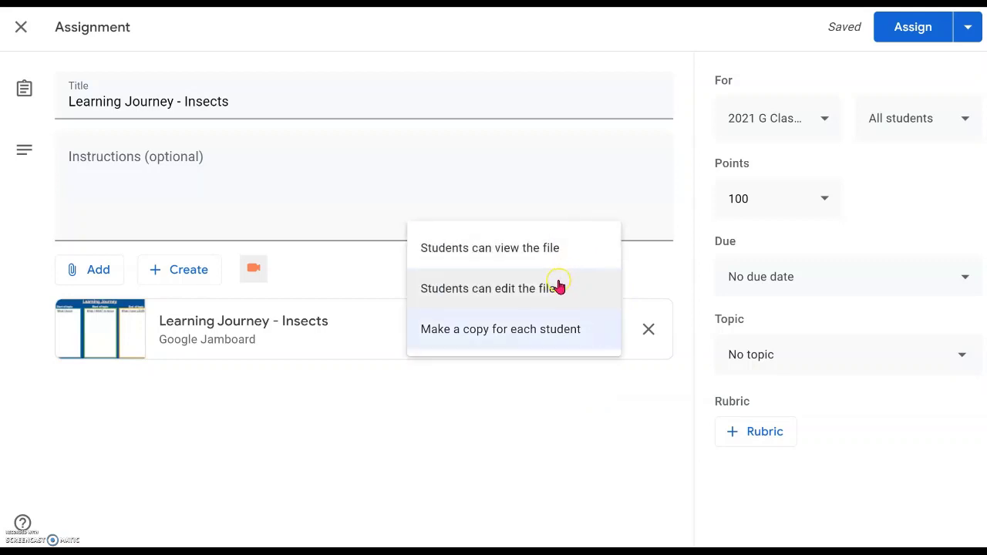
{"action": "left_click", "coordinate": [555, 251]}
{"action": "left_click", "coordinate": [606, 330]}
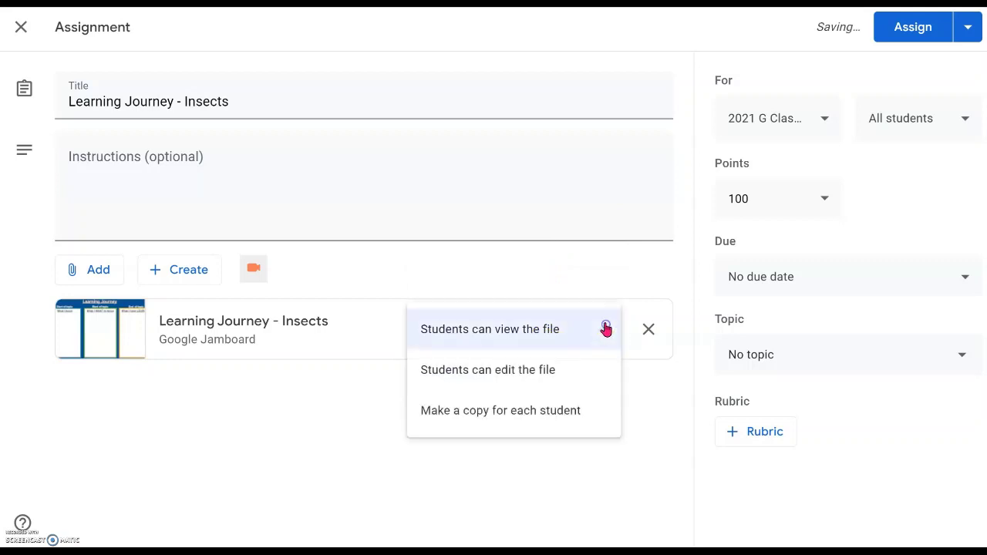
{"action": "left_click", "coordinate": [540, 379]}
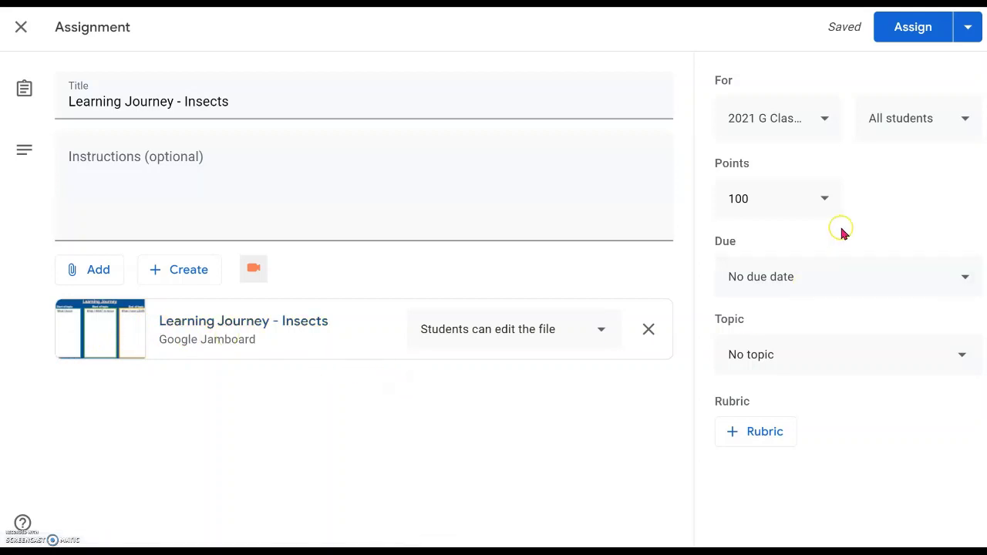
Set the assignment's points to Unmarked.
{"action": "left_click", "coordinate": [823, 199]}
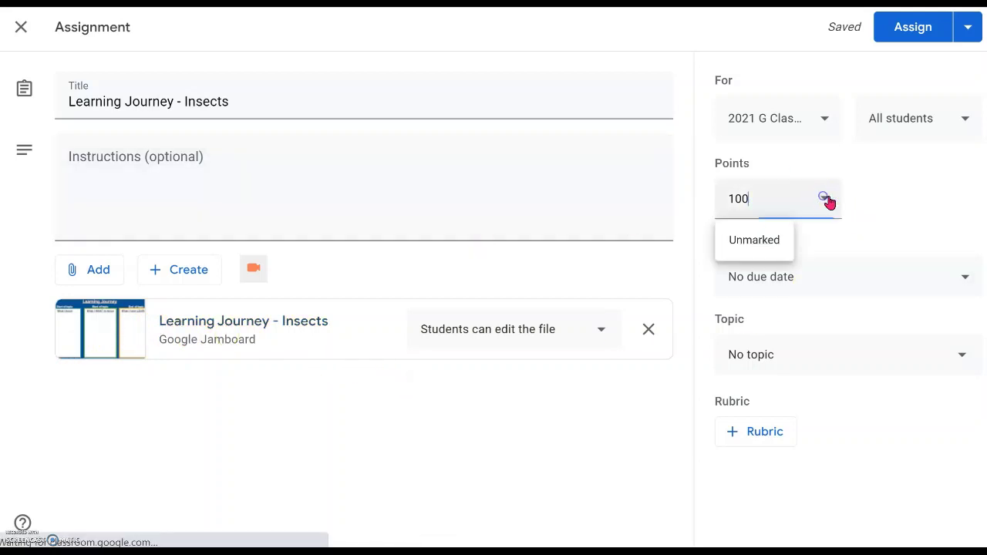
{"action": "left_click", "coordinate": [764, 241]}
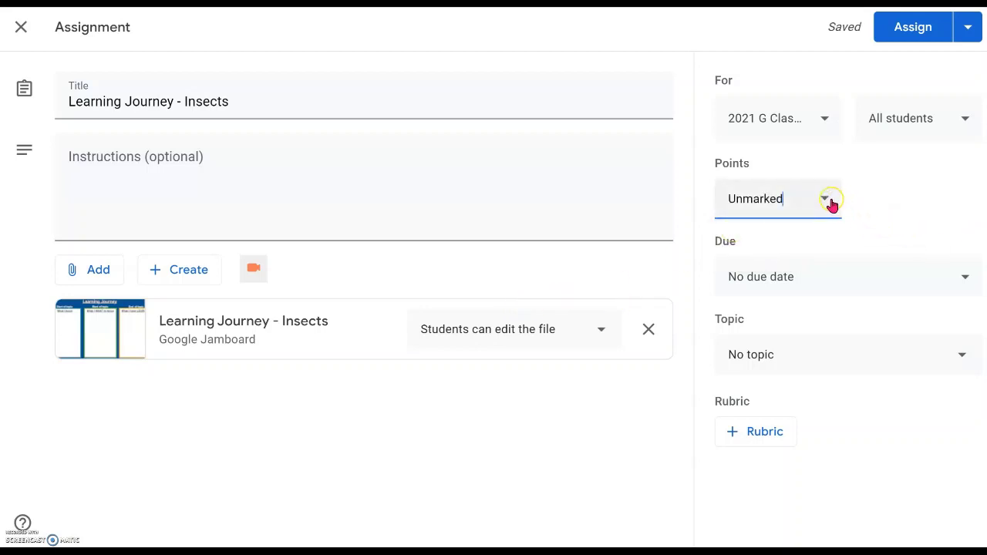
{"action": "left_click", "coordinate": [962, 356]}
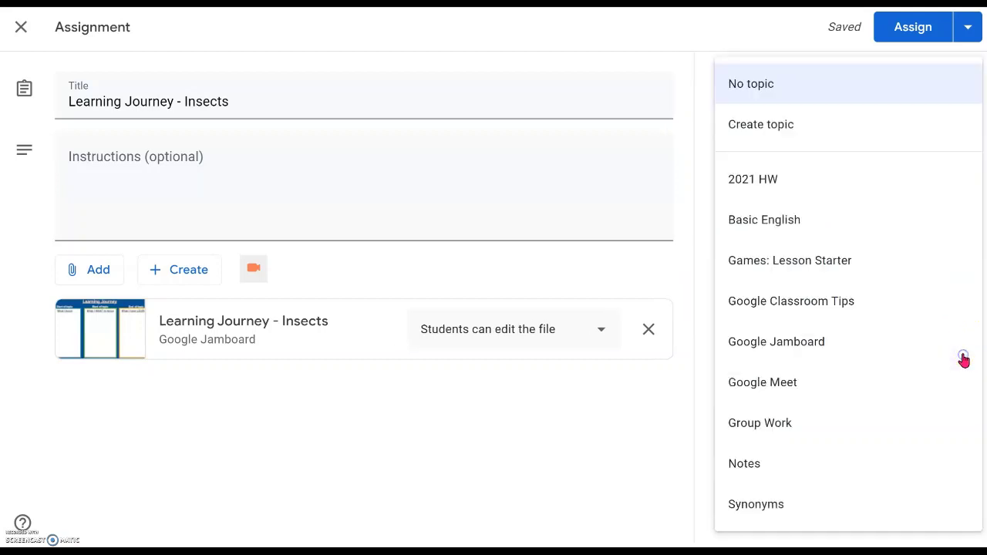
{"action": "left_click", "coordinate": [631, 189]}
{"action": "left_click", "coordinate": [776, 202]}
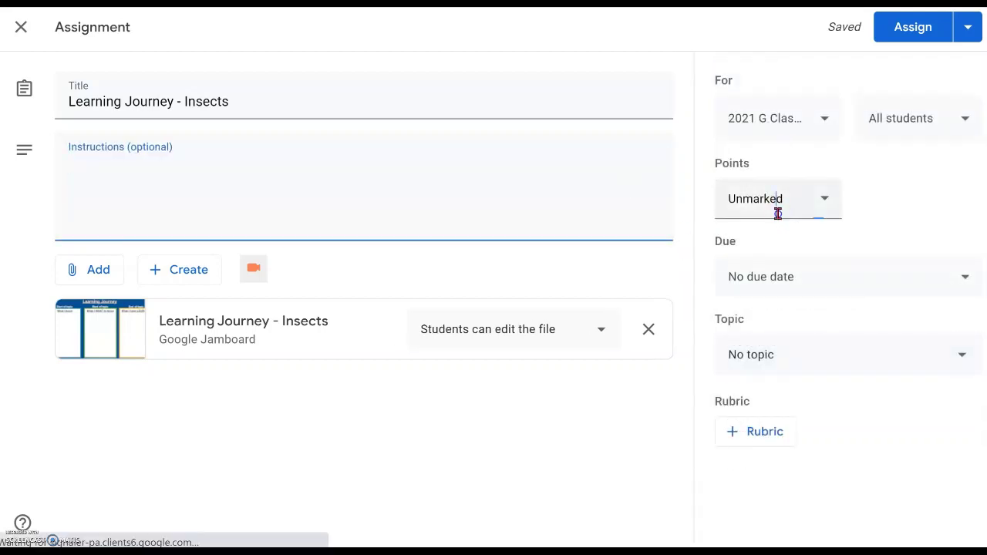
File the assignment under the Games: Lesson Starter topic and assign it.
{"action": "left_click", "coordinate": [971, 358]}
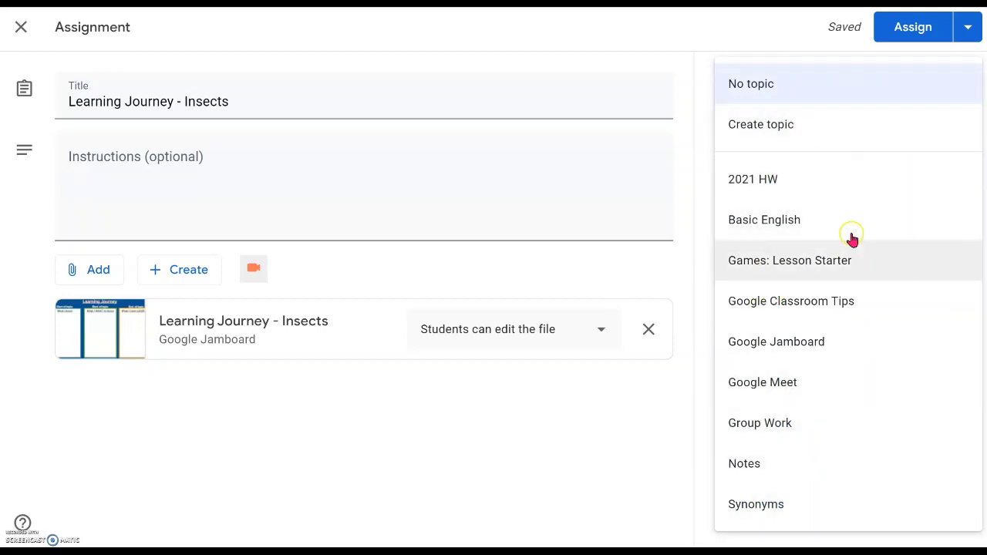
{"action": "left_click", "coordinate": [866, 267]}
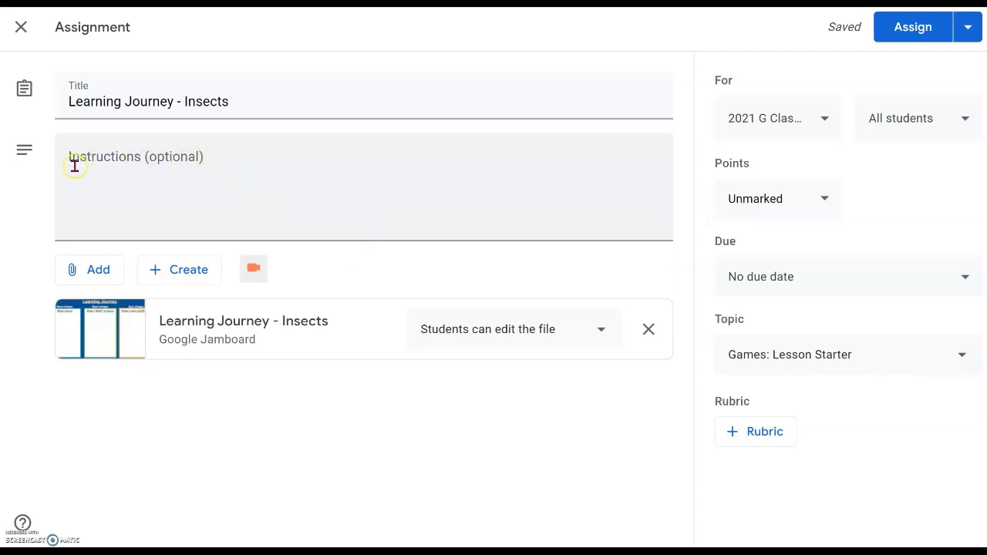
{"action": "left_click", "coordinate": [918, 27]}
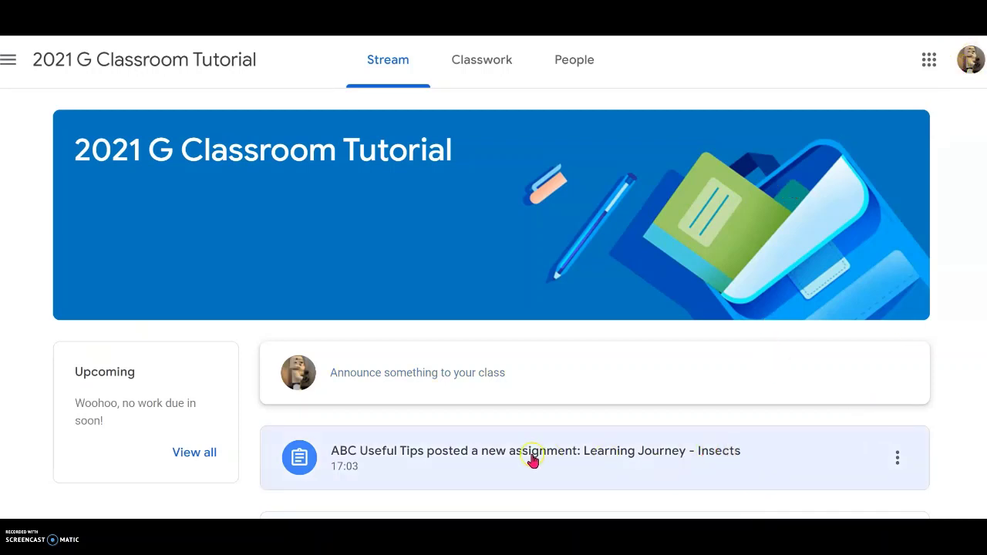
Open the Learning Journey - Insects assignment post and its attached Jamboard.
{"action": "left_click", "coordinate": [744, 466]}
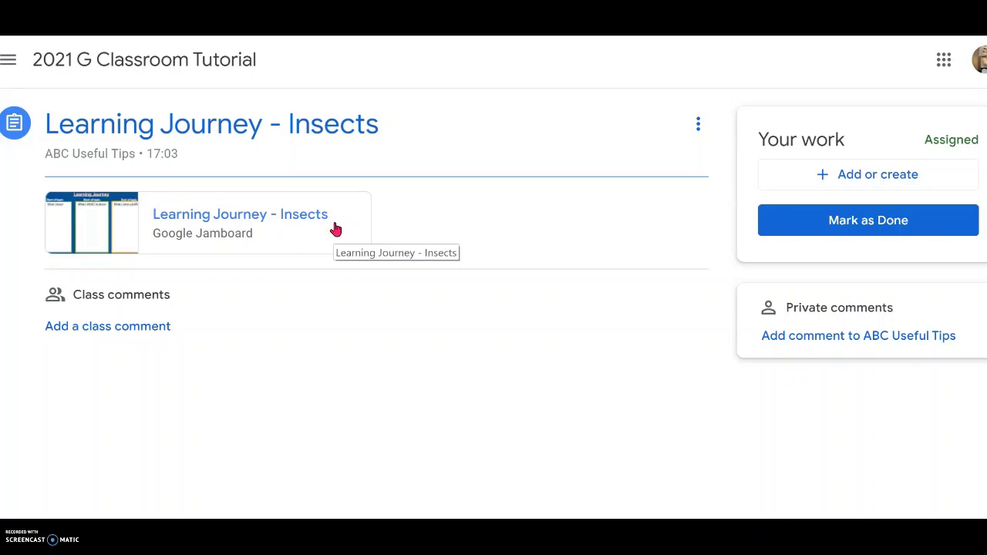
{"action": "left_click", "coordinate": [320, 228]}
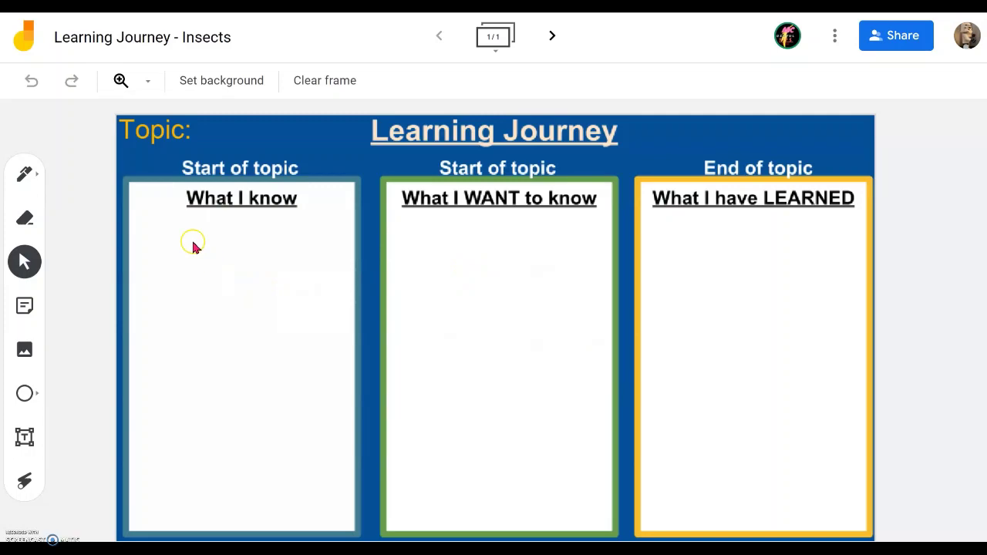
Add a yellow '6 legs' sticky note and drag it under What I know.
{"action": "left_click", "coordinate": [24, 307]}
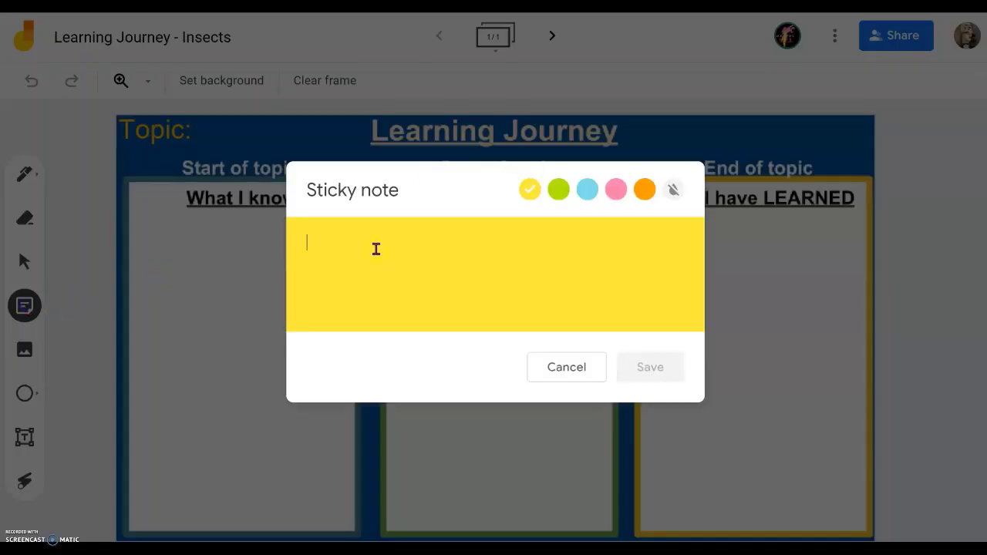
{"action": "type", "text": "6 legs"}
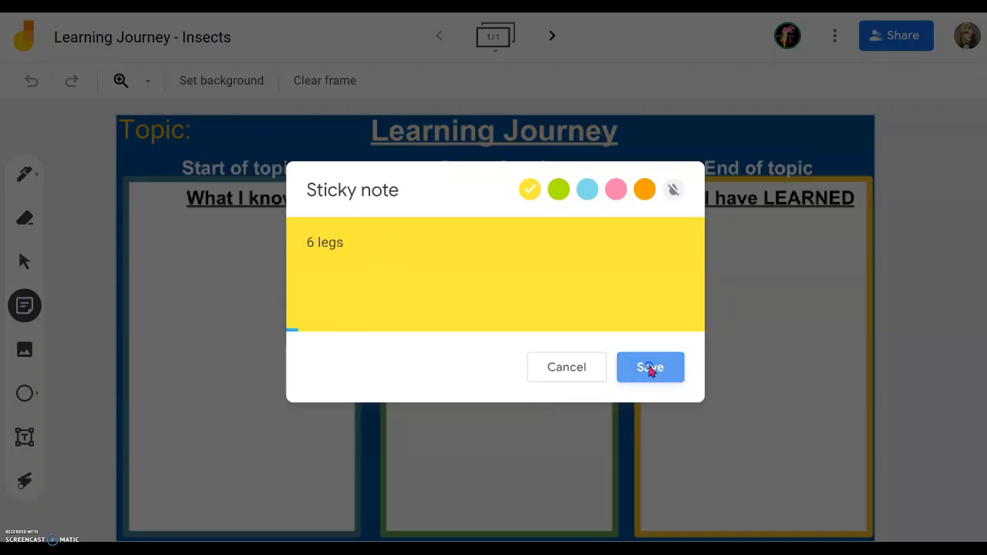
{"action": "left_click", "coordinate": [650, 368]}
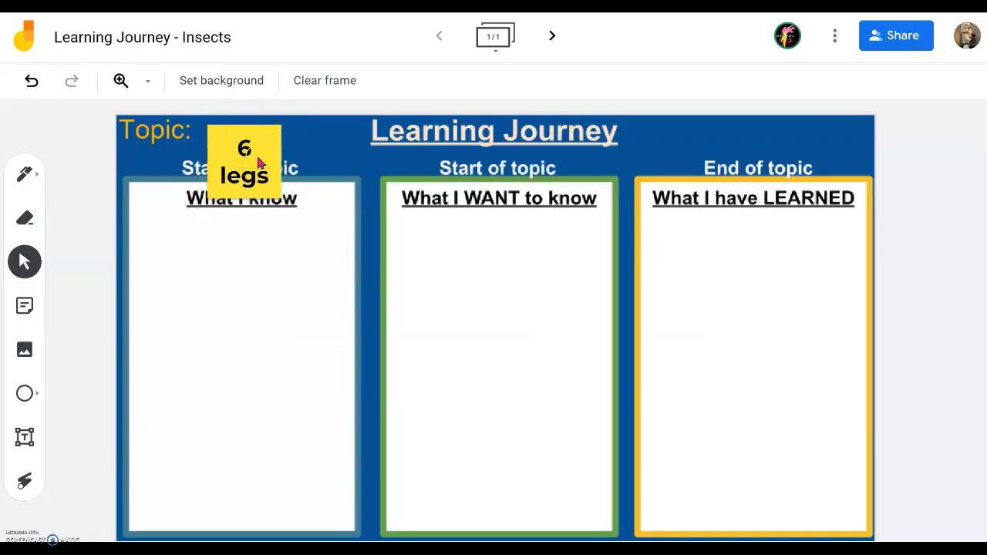
{"action": "left_click_drag", "start_coordinate": [260, 163], "coordinate": [183, 264]}
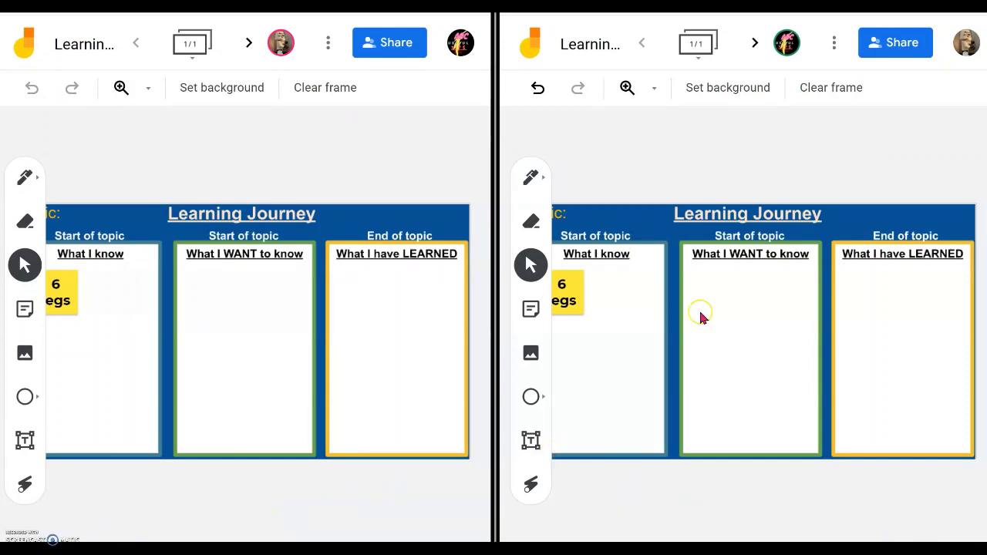
Nudge the '6 legs' note fully inside the What I know column.
{"action": "left_click_drag", "start_coordinate": [582, 301], "coordinate": [607, 308]}
{"action": "left_click", "coordinate": [588, 303]}
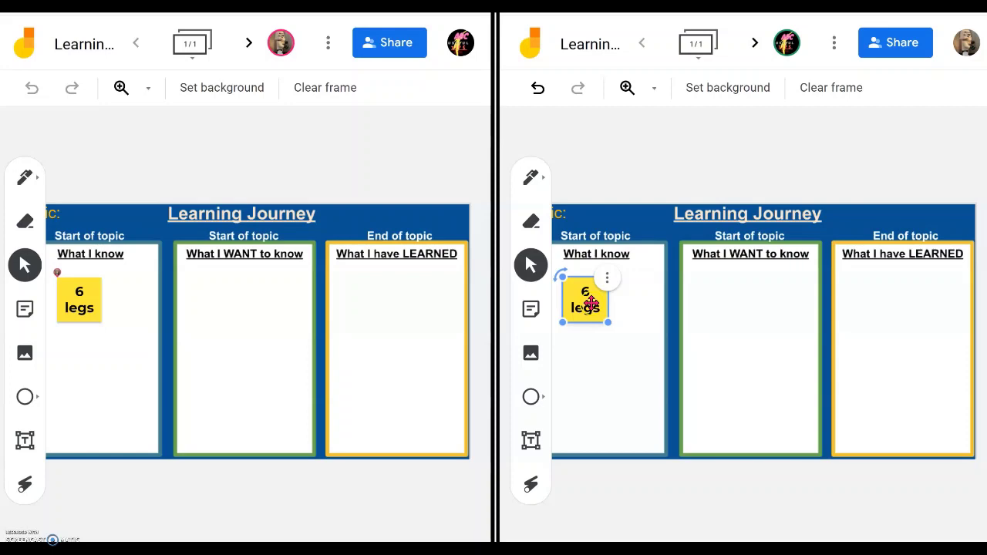
{"action": "left_click", "coordinate": [643, 311]}
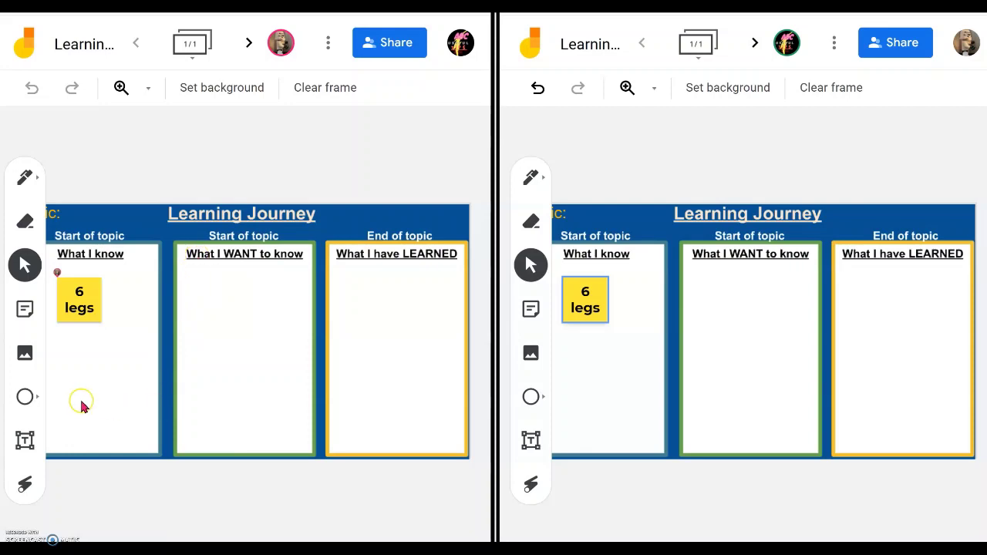
{"action": "left_click", "coordinate": [709, 363]}
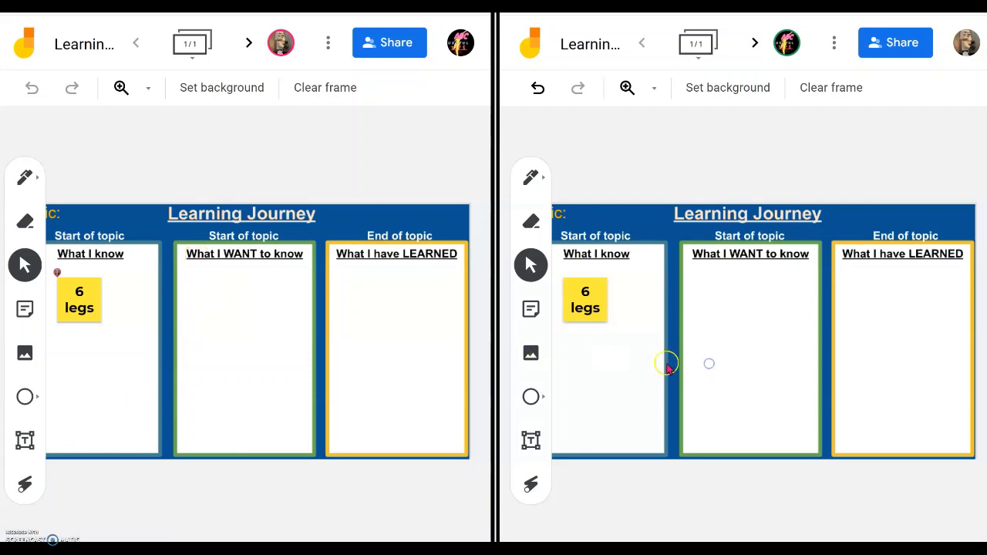
Add a text box asking 'Is Spider an insect?' under What I WANT to know.
{"action": "left_click", "coordinate": [530, 439]}
{"action": "left_click", "coordinate": [715, 302]}
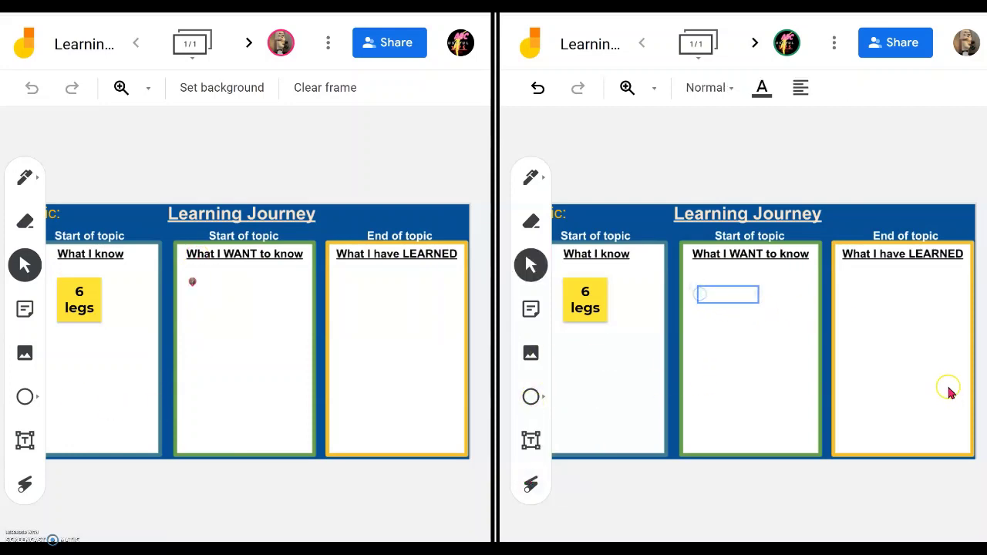
{"action": "type", "text": "Is Spider"}
{"action": "left_click", "coordinate": [746, 294]}
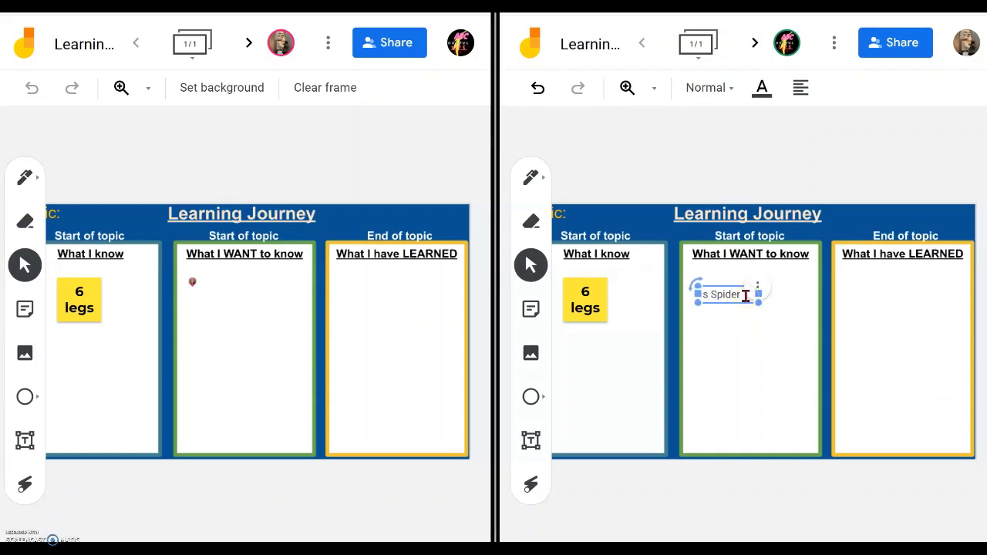
{"action": "left_click", "coordinate": [745, 396]}
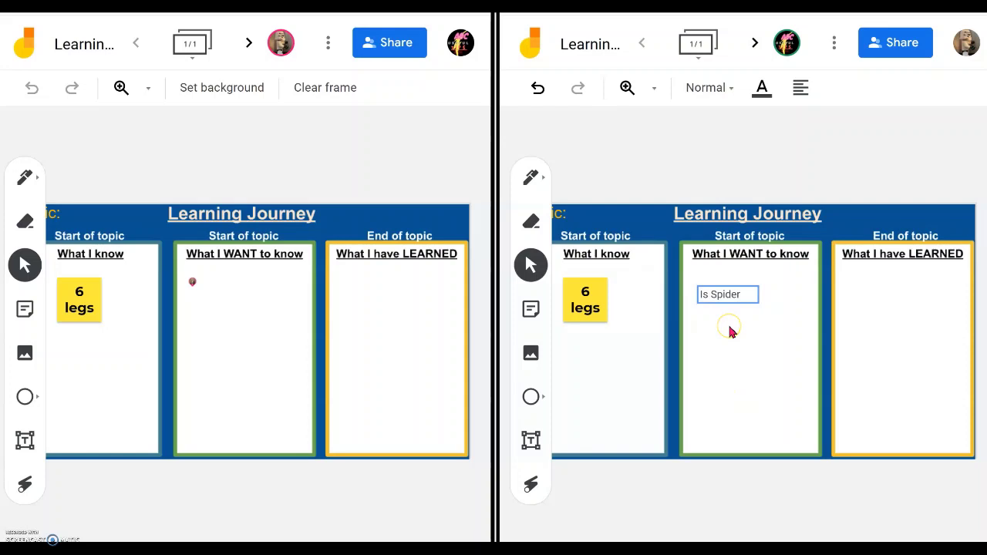
{"action": "left_click", "coordinate": [194, 293]}
{"action": "left_click", "coordinate": [752, 307]}
{"action": "type", "text": "in"}
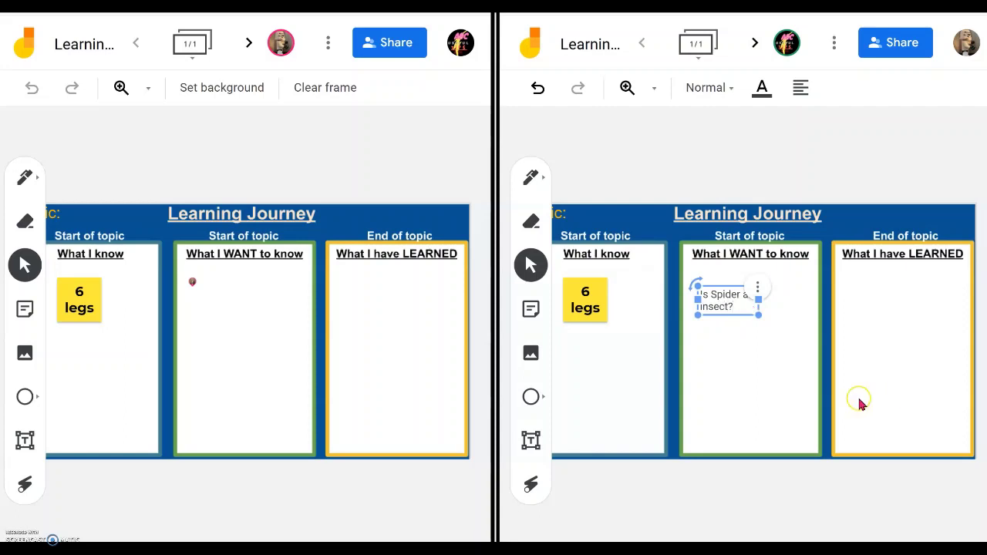
{"action": "left_click", "coordinate": [766, 367]}
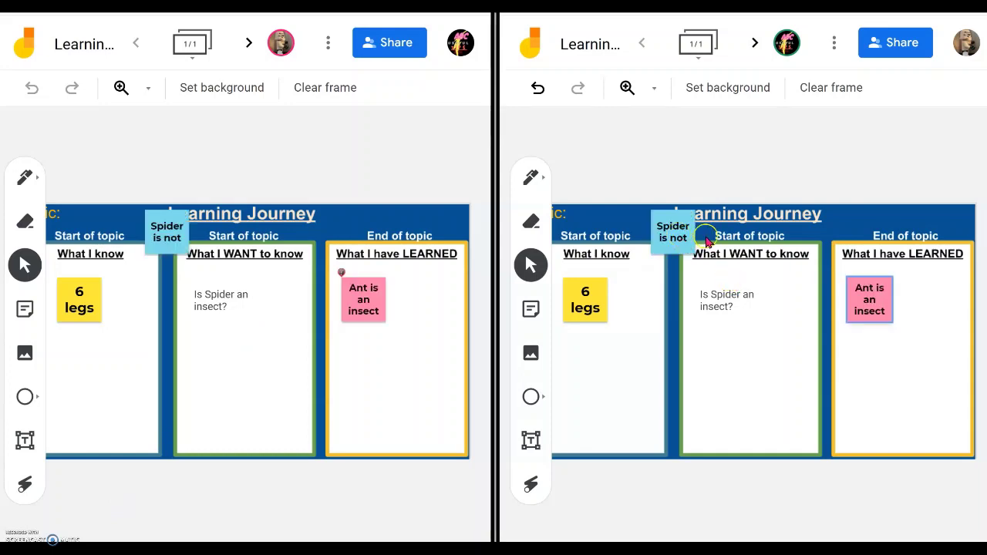
Move the blue 'Spider is not' note beside 'Ant is an insect' in What I have LEARNED.
{"action": "left_click", "coordinate": [672, 231]}
{"action": "left_click_drag", "start_coordinate": [673, 232], "coordinate": [941, 297]}
{"action": "left_click_drag", "start_coordinate": [864, 297], "coordinate": [856, 291]}
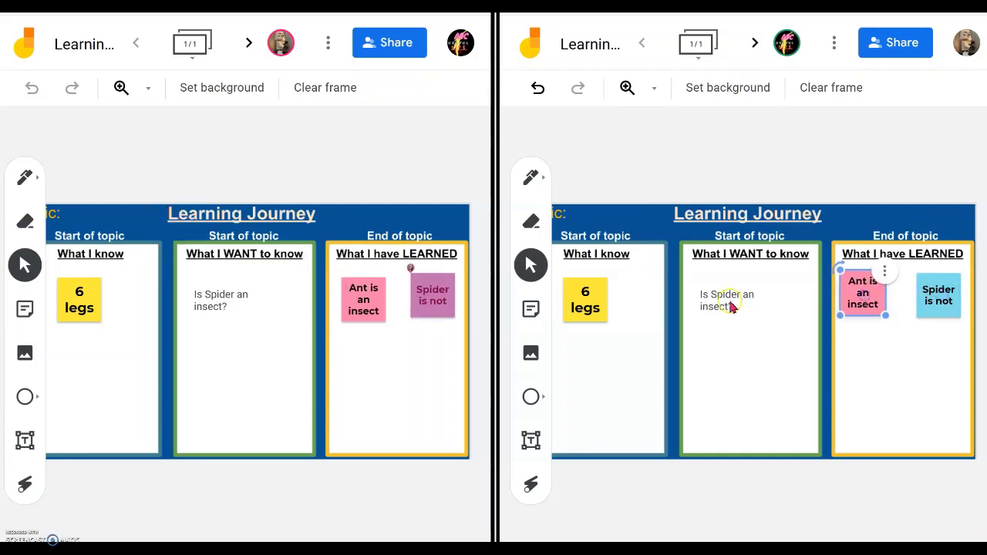
{"action": "left_click", "coordinate": [942, 307]}
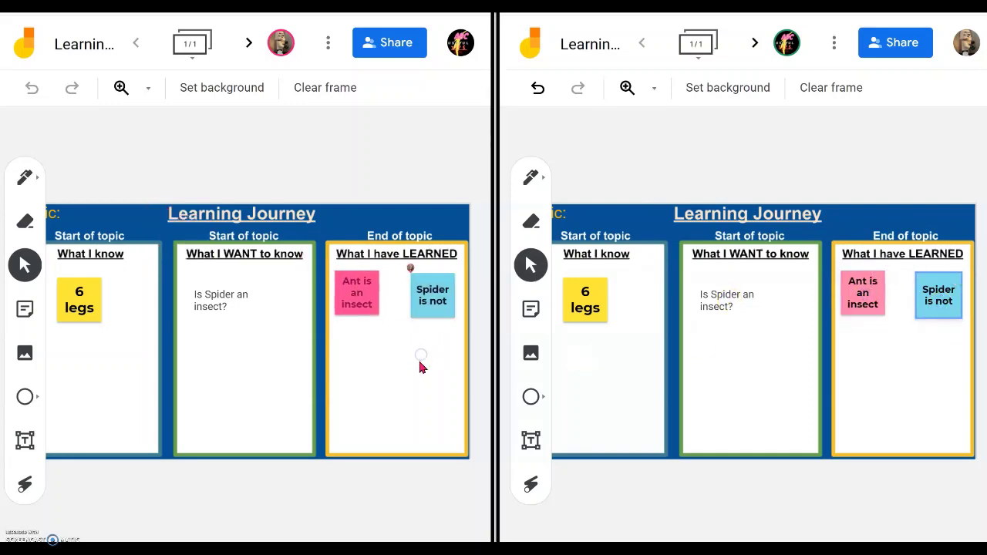